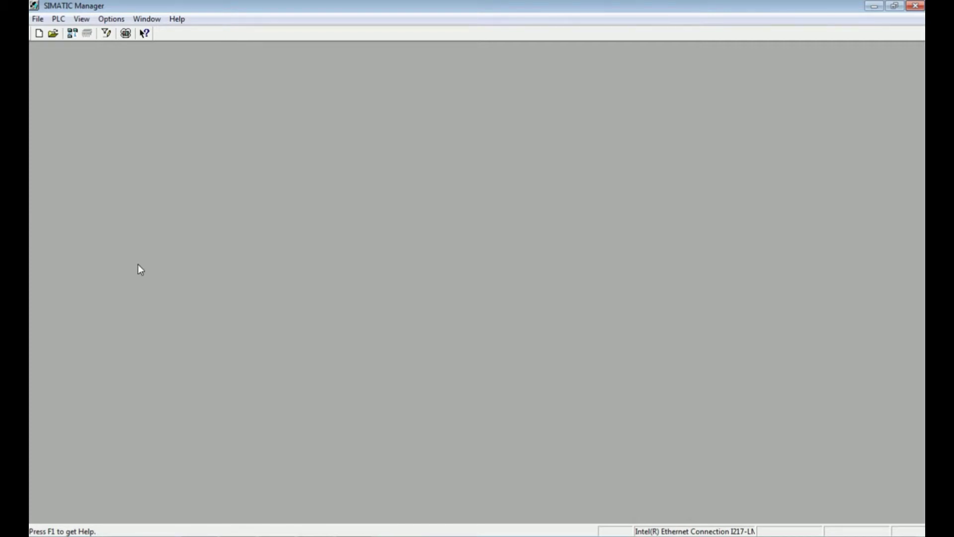
Start a new multiproject and name it Autorev.
{"action": "left_click", "coordinate": [38, 19]}
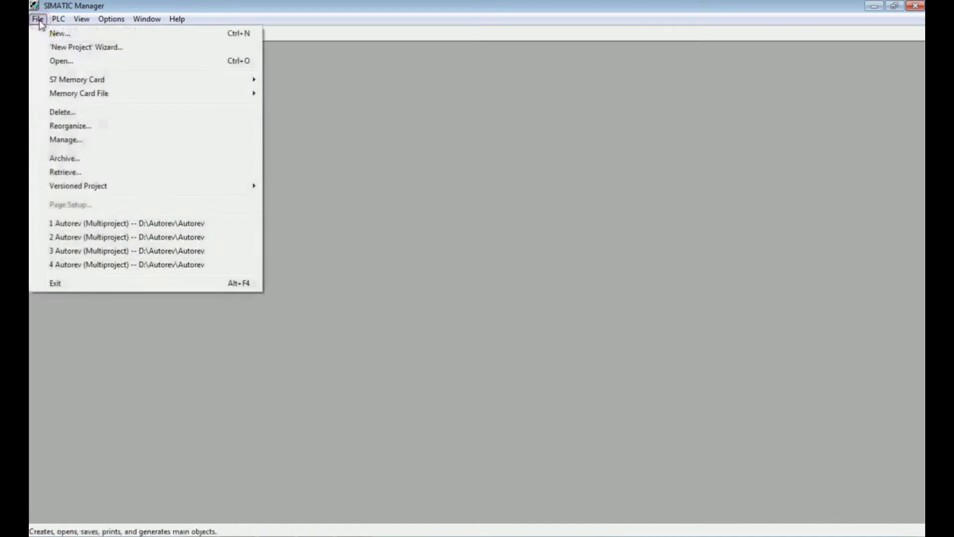
{"action": "left_click", "coordinate": [60, 33]}
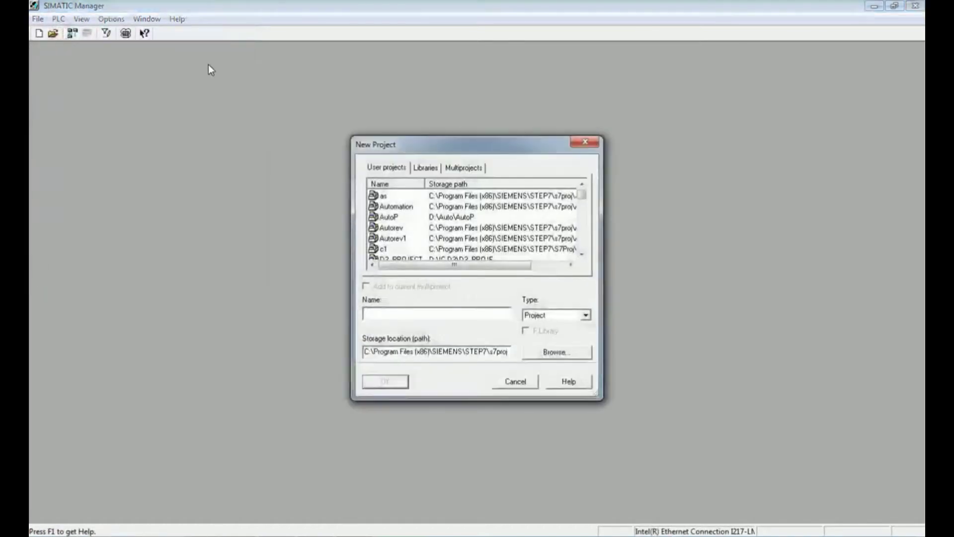
{"action": "left_click", "coordinate": [464, 167]}
{"action": "left_click", "coordinate": [396, 316]}
{"action": "type", "text": "Au"}
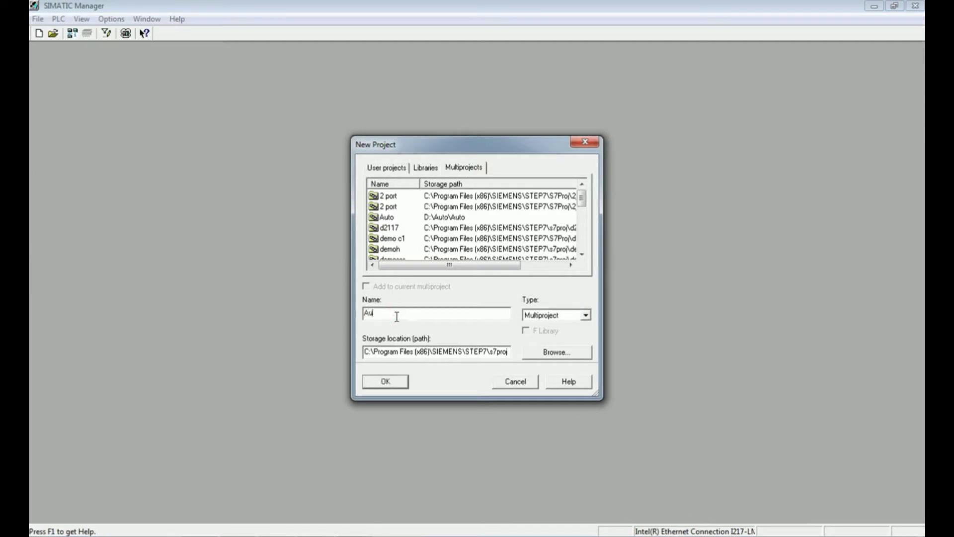
{"action": "type", "text": "torev"}
Set the multiproject's storage location to D:\Autorev, create it and maximize its project window.
{"action": "left_click", "coordinate": [565, 355]}
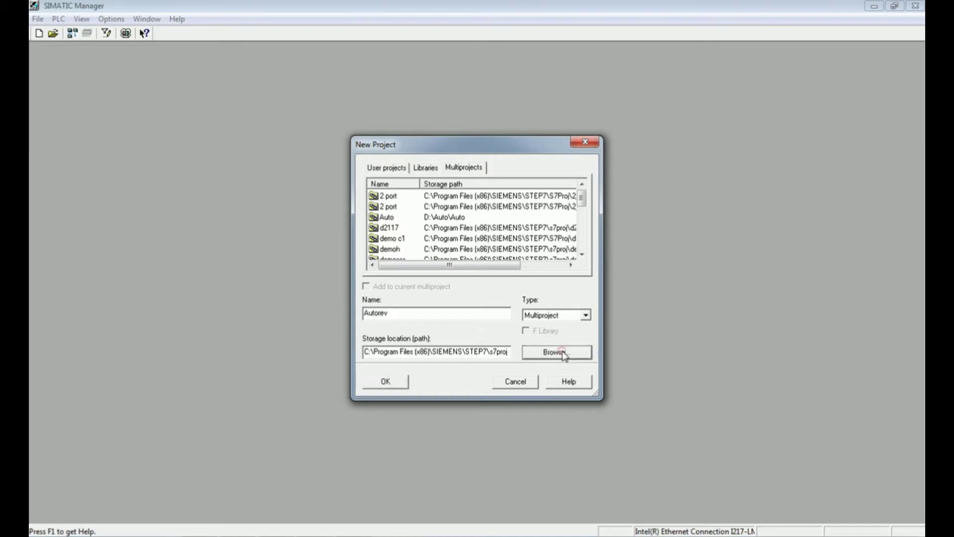
{"action": "scroll", "coordinate": [560, 265], "scroll_direction": "down", "scroll_amount": 1}
{"action": "left_click_drag", "start_coordinate": [561, 267], "coordinate": [570, 318]}
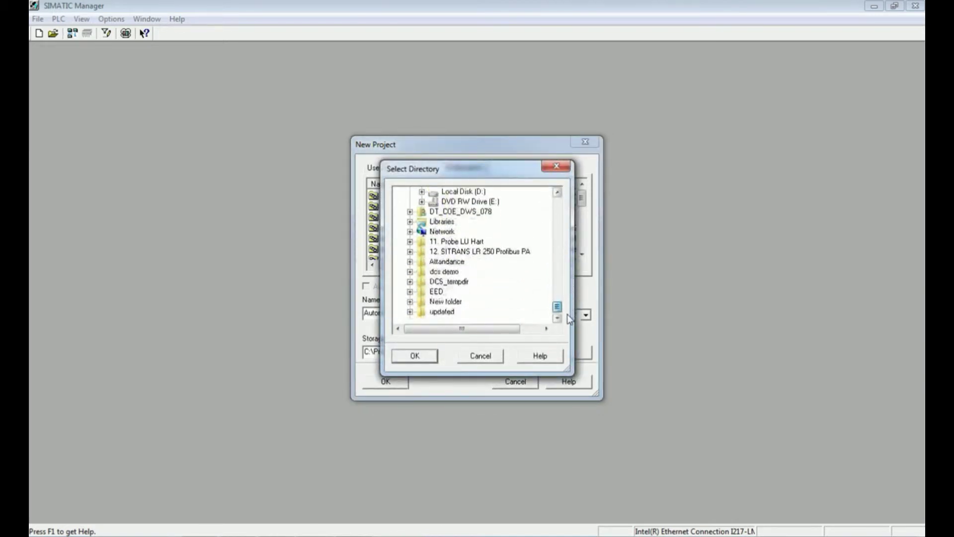
{"action": "scroll", "coordinate": [420, 318], "scroll_direction": "up", "scroll_amount": 3}
{"action": "left_click", "coordinate": [467, 282]}
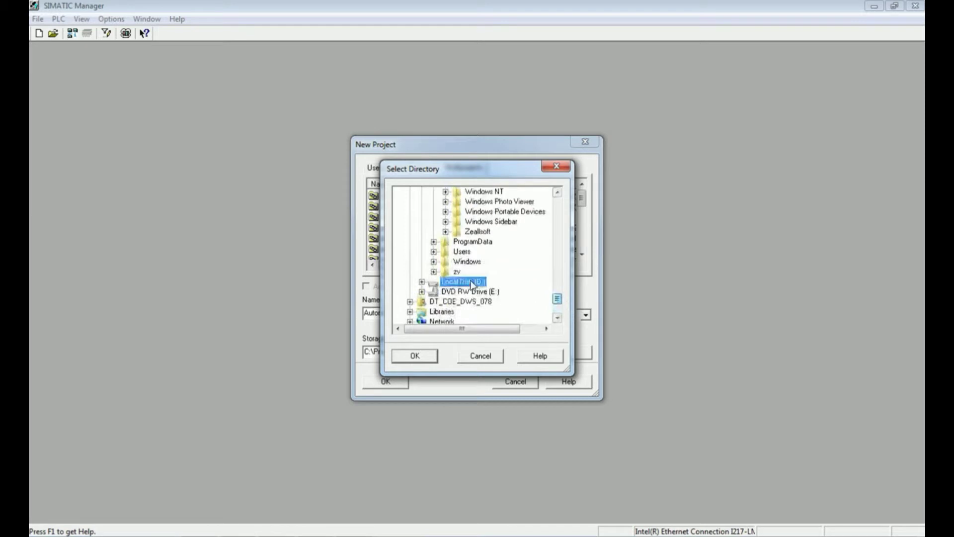
{"action": "double_click", "coordinate": [428, 284]}
{"action": "left_click", "coordinate": [464, 231]}
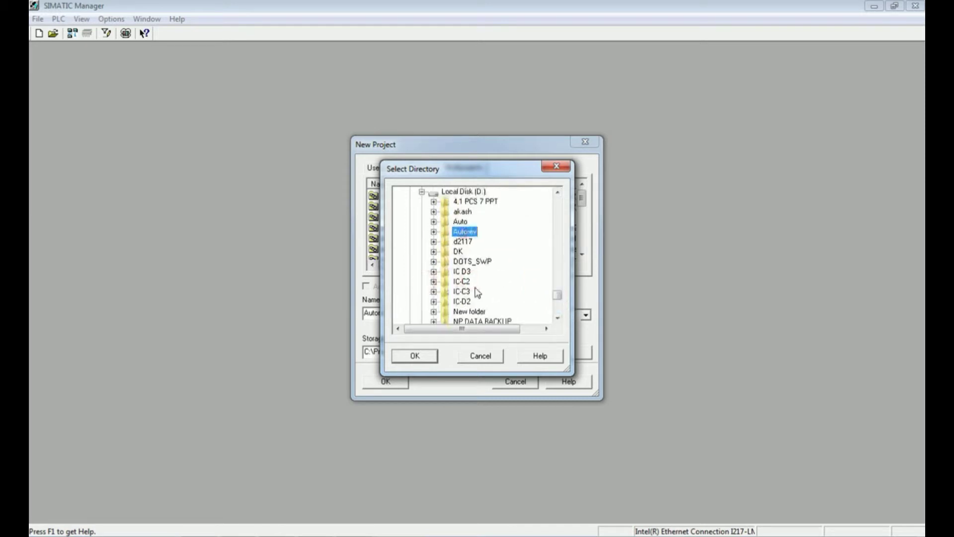
{"action": "left_click", "coordinate": [422, 360]}
{"action": "left_click", "coordinate": [390, 382]}
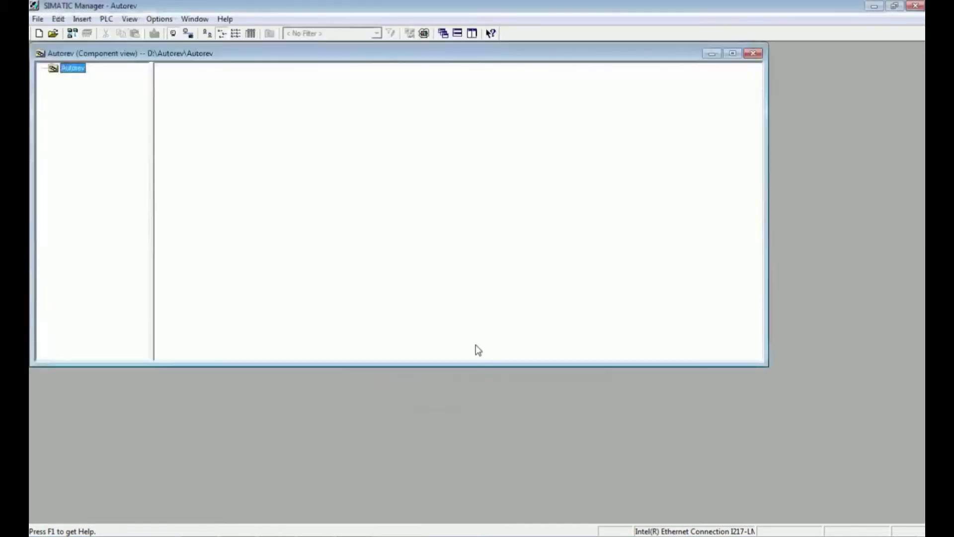
{"action": "left_click", "coordinate": [732, 53]}
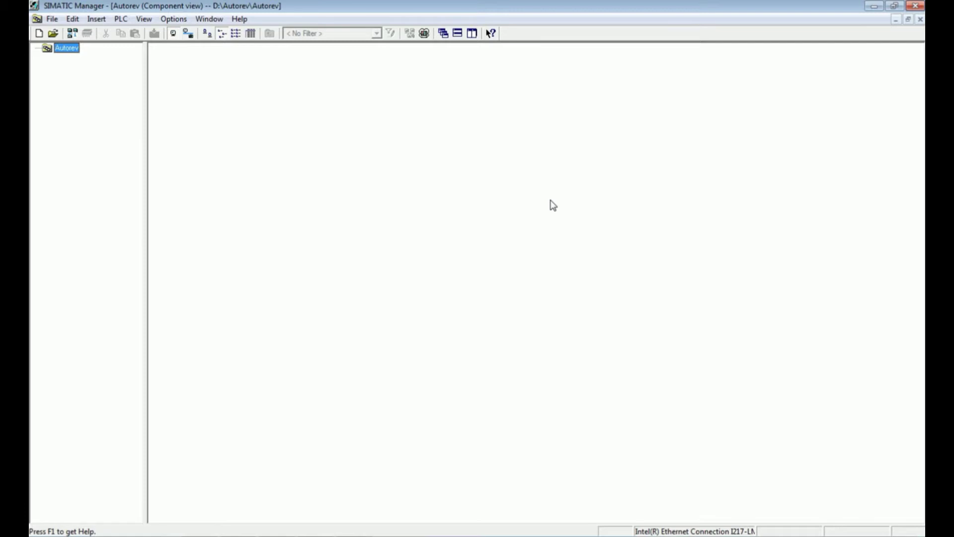
Start a new project inside the Autorev multiproject and name it Autorev Project.
{"action": "right_click", "coordinate": [60, 52]}
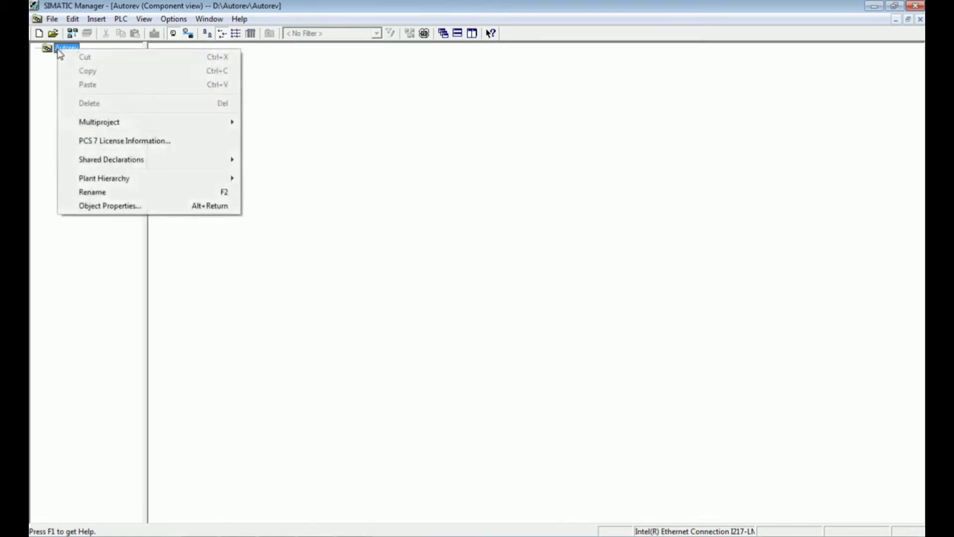
{"action": "mouse_move", "coordinate": [127, 122]}
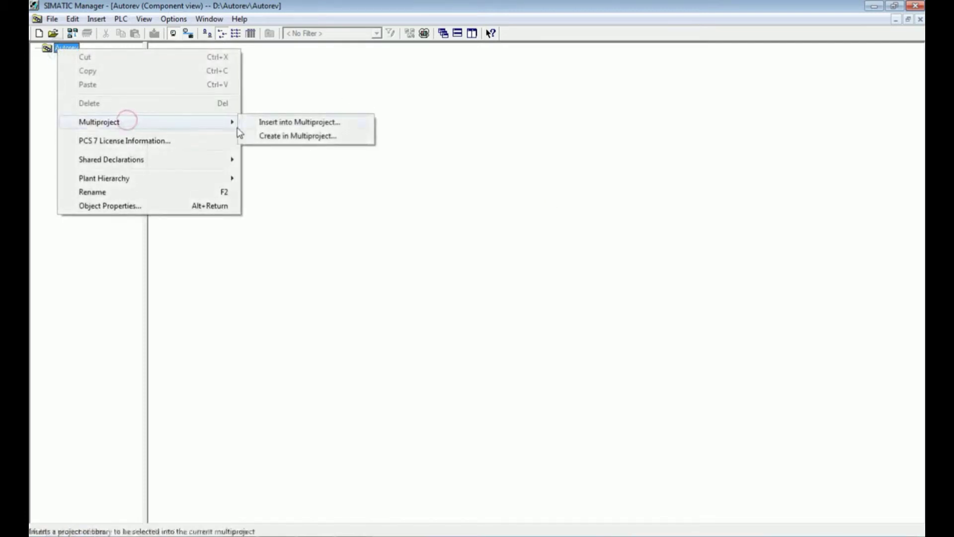
{"action": "left_click", "coordinate": [287, 141]}
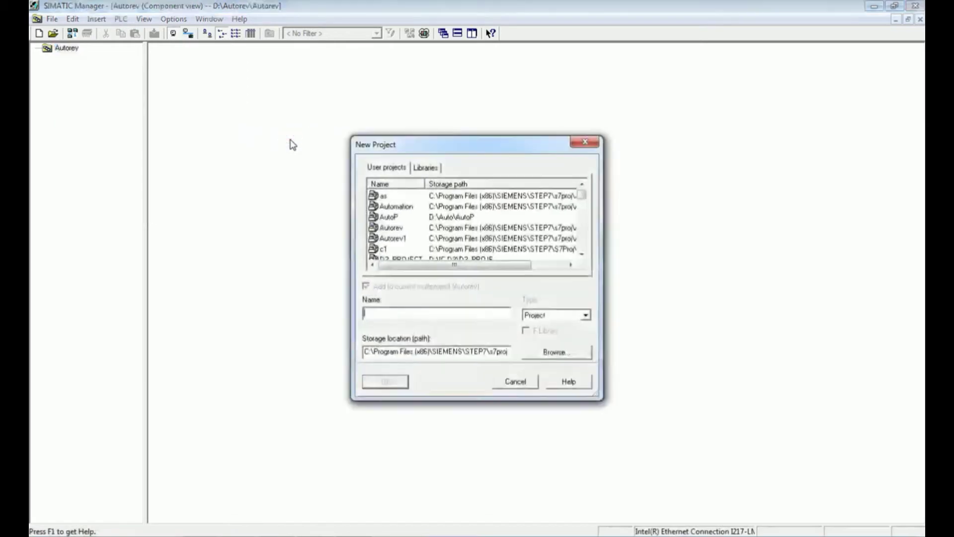
{"action": "left_click", "coordinate": [423, 315]}
{"action": "type", "text": "Auto"}
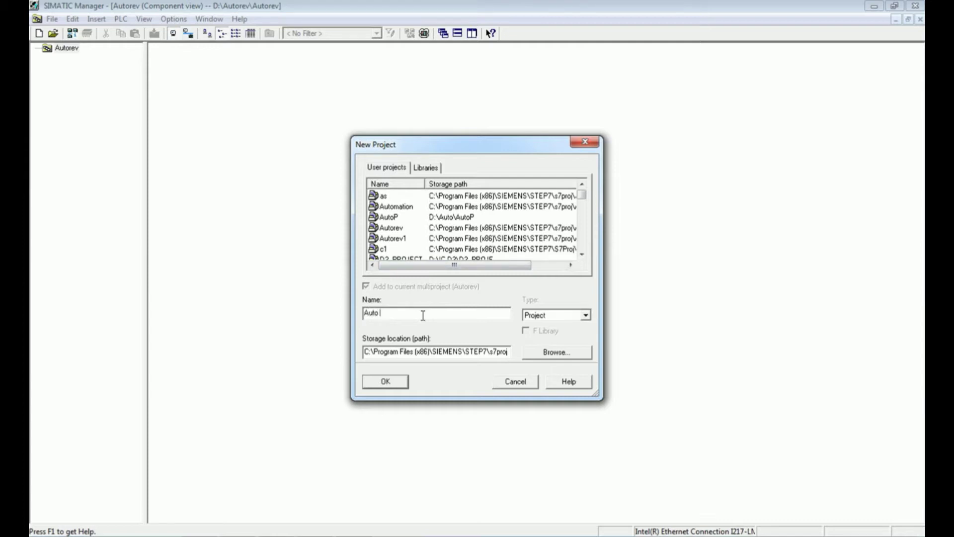
{"action": "type", "text": "rev Project"}
Set the storage location of Autorev Project to D:\Autorev and create the project.
{"action": "left_click", "coordinate": [559, 353]}
{"action": "left_click_drag", "start_coordinate": [558, 262], "coordinate": [557, 298]}
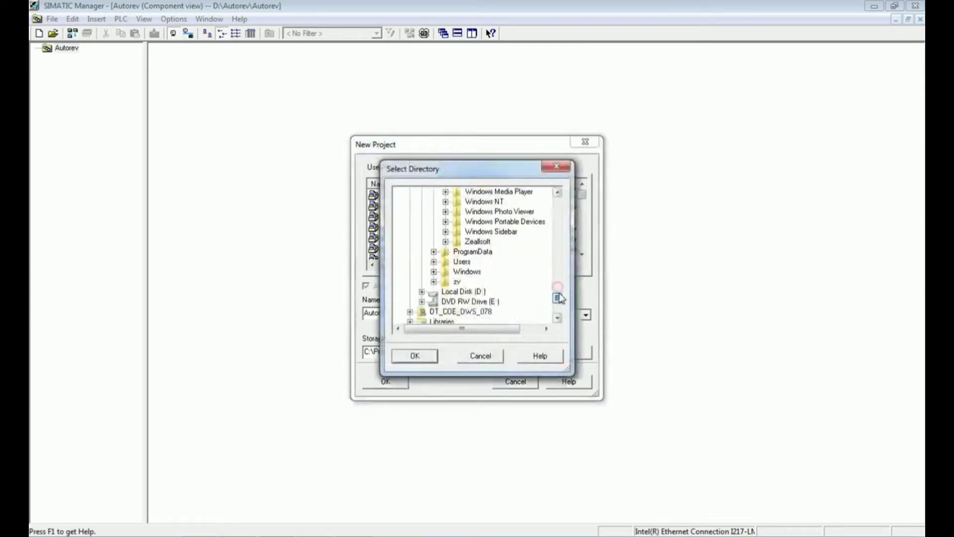
{"action": "left_click", "coordinate": [484, 293]}
{"action": "left_click", "coordinate": [422, 291]}
{"action": "left_click", "coordinate": [465, 231]}
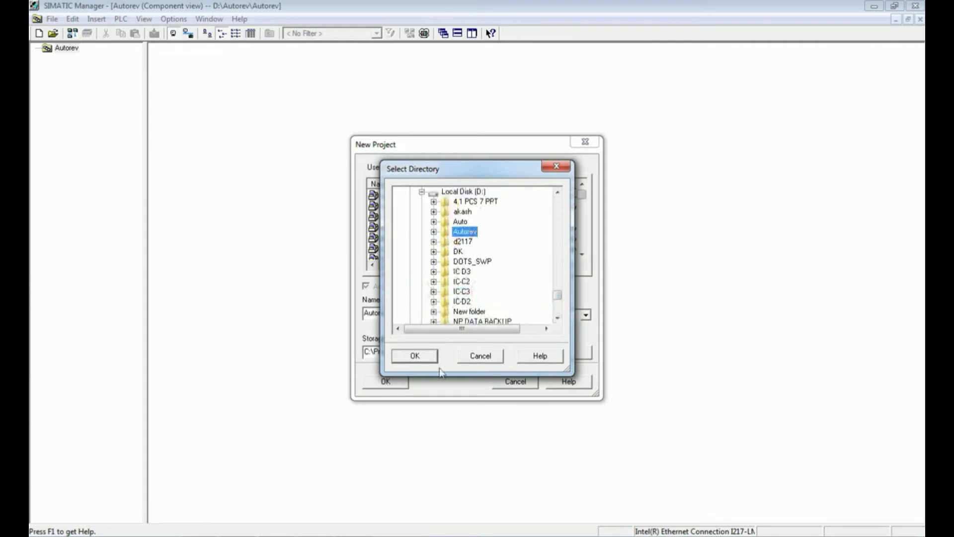
{"action": "left_click", "coordinate": [415, 356]}
{"action": "left_click", "coordinate": [393, 382]}
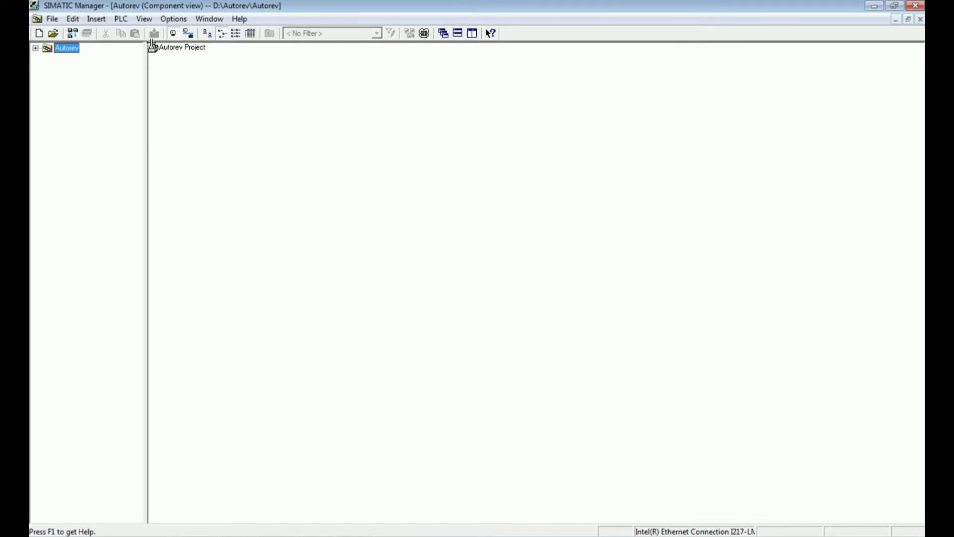
Expand the Autorev multiproject in the project tree and select its root.
{"action": "left_click", "coordinate": [165, 48]}
{"action": "left_click", "coordinate": [36, 48]}
{"action": "left_click", "coordinate": [75, 58]}
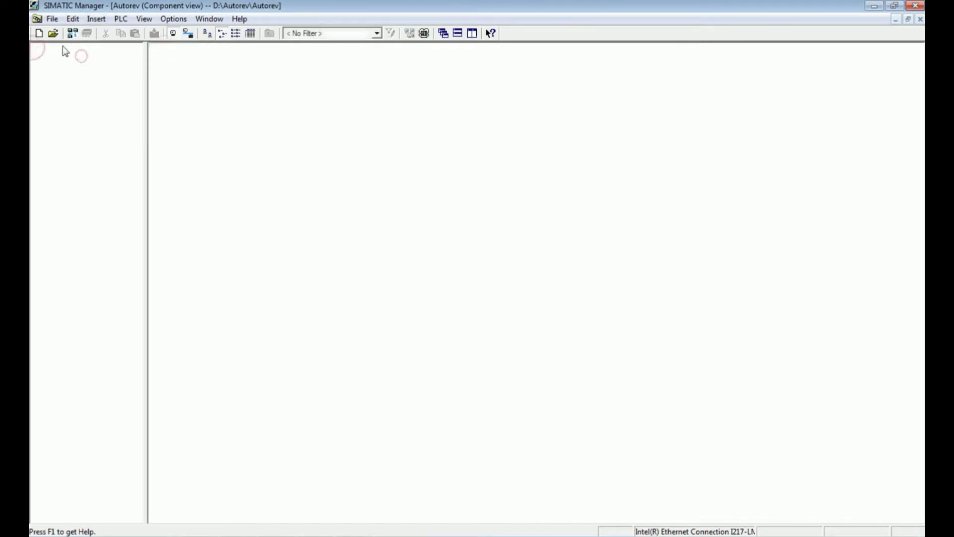
{"action": "left_click", "coordinate": [67, 48]}
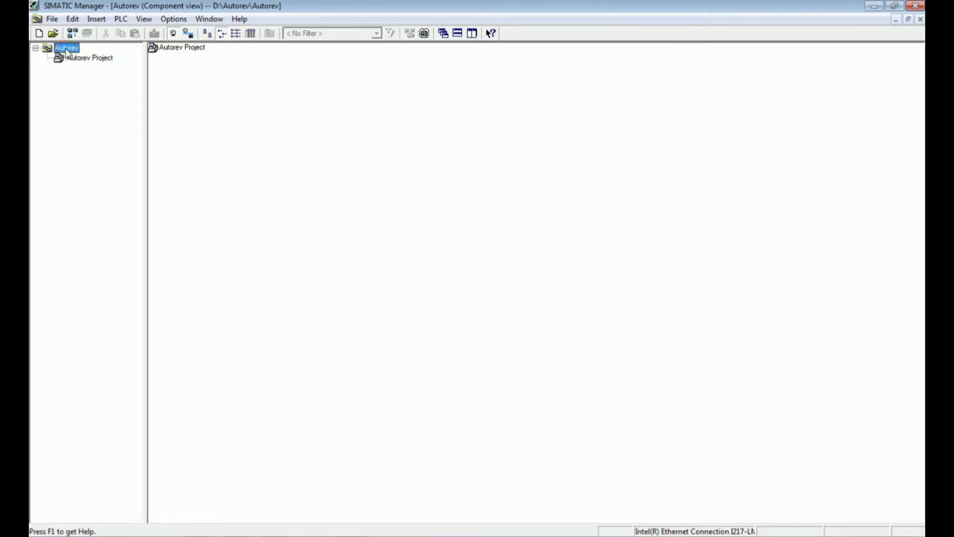
Start a new library inside the Autorev multiproject and name it Autorev Lib.
{"action": "right_click", "coordinate": [66, 49]}
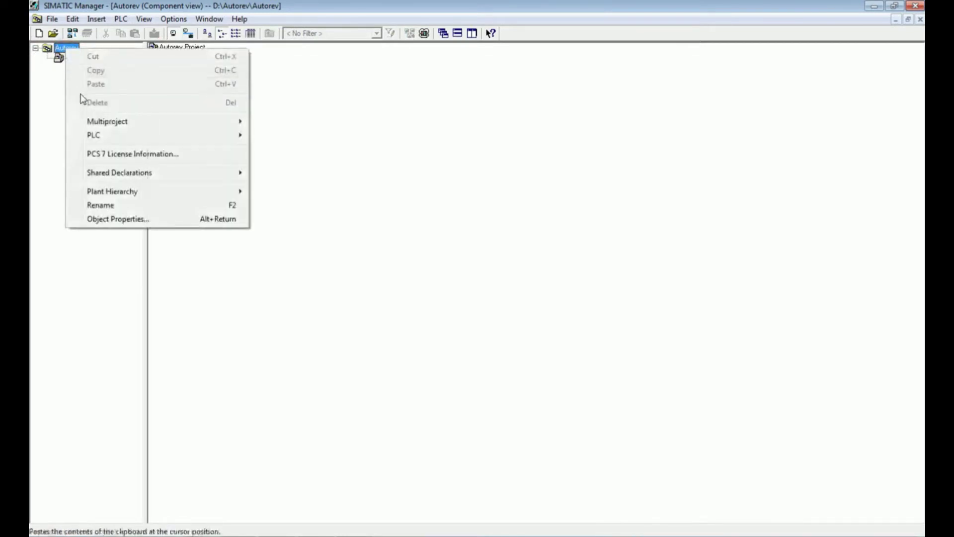
{"action": "mouse_move", "coordinate": [174, 125]}
{"action": "left_click", "coordinate": [315, 135]}
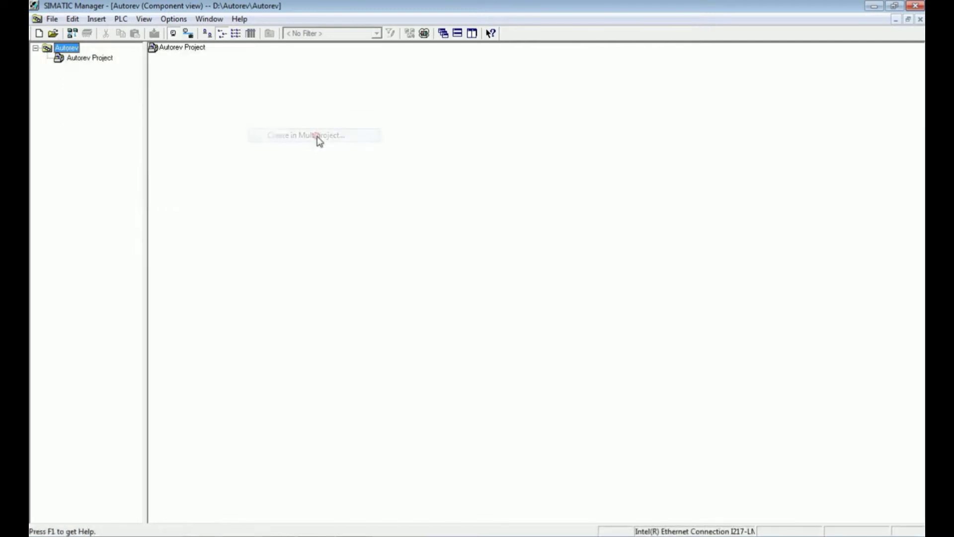
{"action": "left_click", "coordinate": [426, 168]}
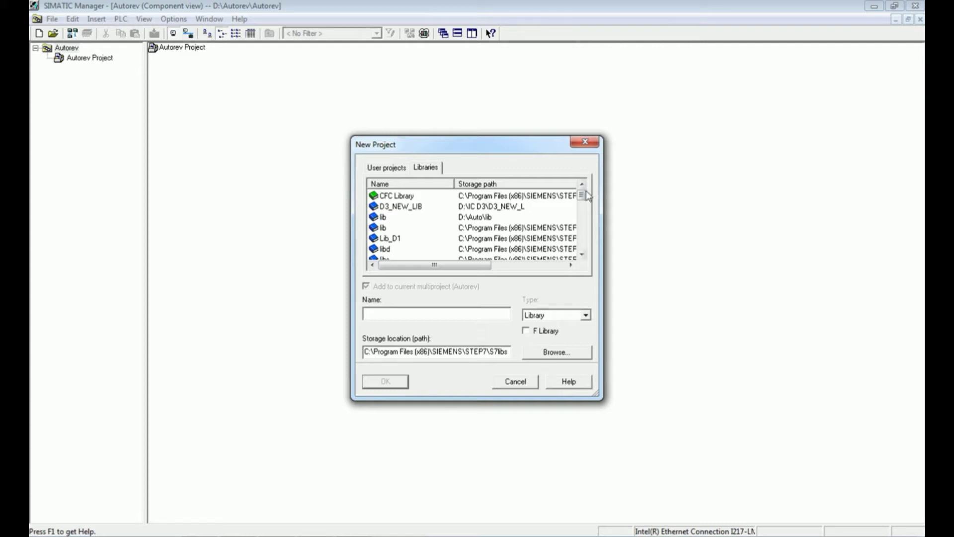
{"action": "left_click", "coordinate": [401, 199]}
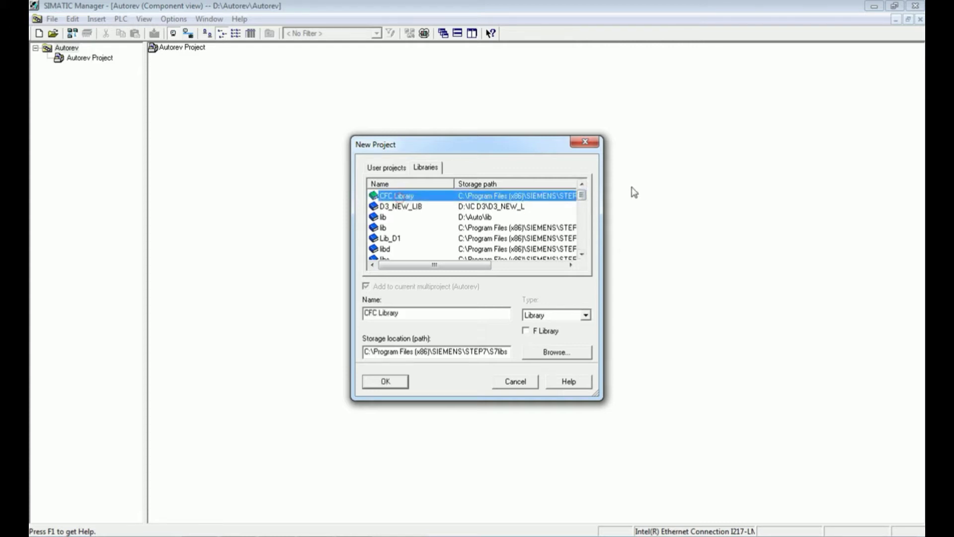
{"action": "mouse_move", "coordinate": [582, 197]}
{"action": "left_mouse_down"}
{"action": "mouse_move", "coordinate": [585, 223]}
{"action": "mouse_move", "coordinate": [586, 194]}
{"action": "left_mouse_up"}
{"action": "left_click", "coordinate": [430, 310]}
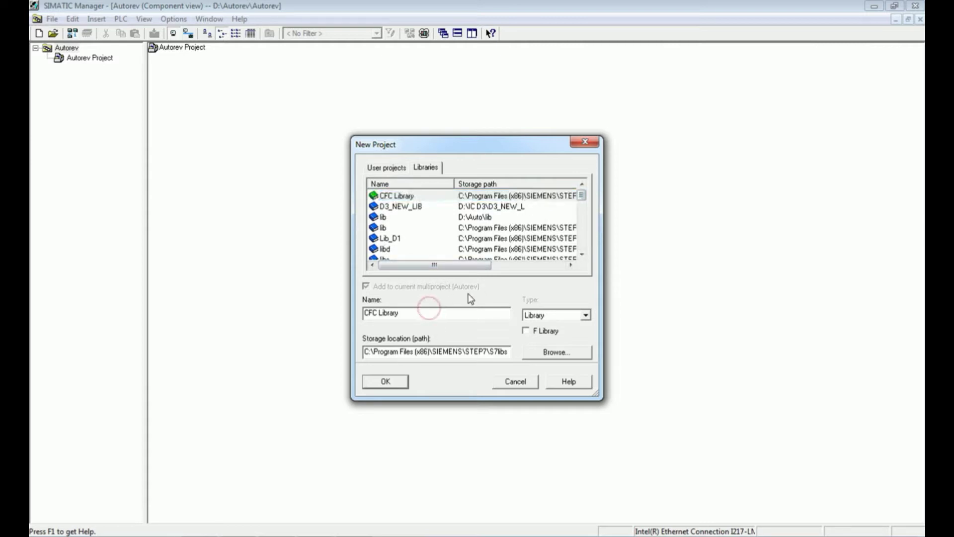
{"action": "left_click_drag", "start_coordinate": [415, 315], "coordinate": [284, 315]}
{"action": "key", "text": "BackSpace"}
{"action": "type", "text": "A"}
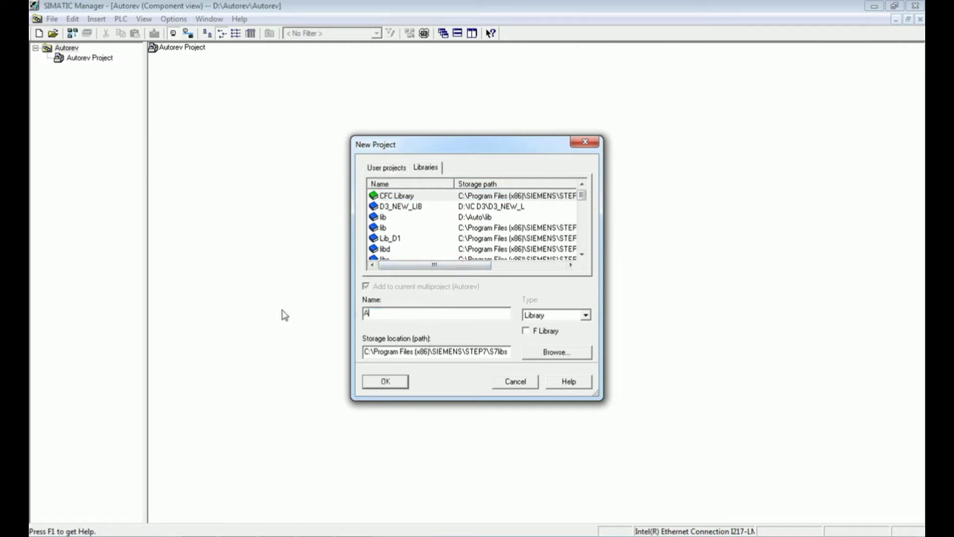
{"action": "type", "text": "utorev Lib"}
Set the storage location of Autorev Lib to D:\Autorev and create the library.
{"action": "left_click", "coordinate": [556, 351]}
{"action": "scroll", "coordinate": [554, 249], "scroll_direction": "down", "scroll_amount": 10}
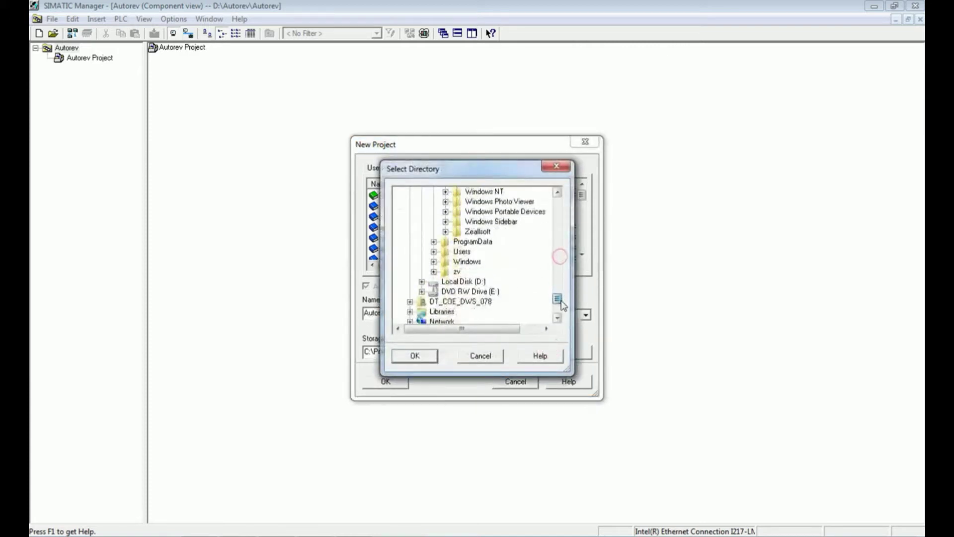
{"action": "left_click", "coordinate": [480, 285]}
{"action": "left_click", "coordinate": [421, 281]}
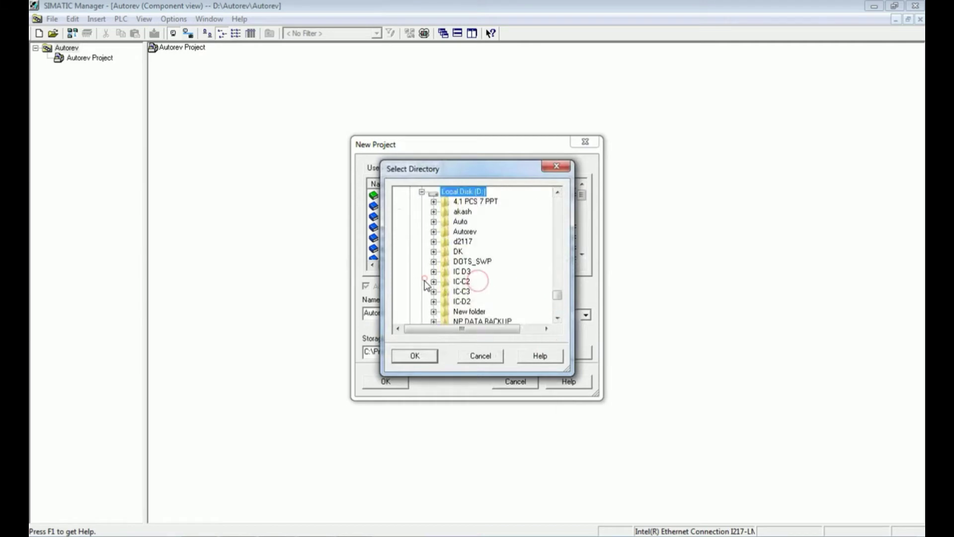
{"action": "left_click", "coordinate": [466, 232]}
{"action": "left_click", "coordinate": [427, 357]}
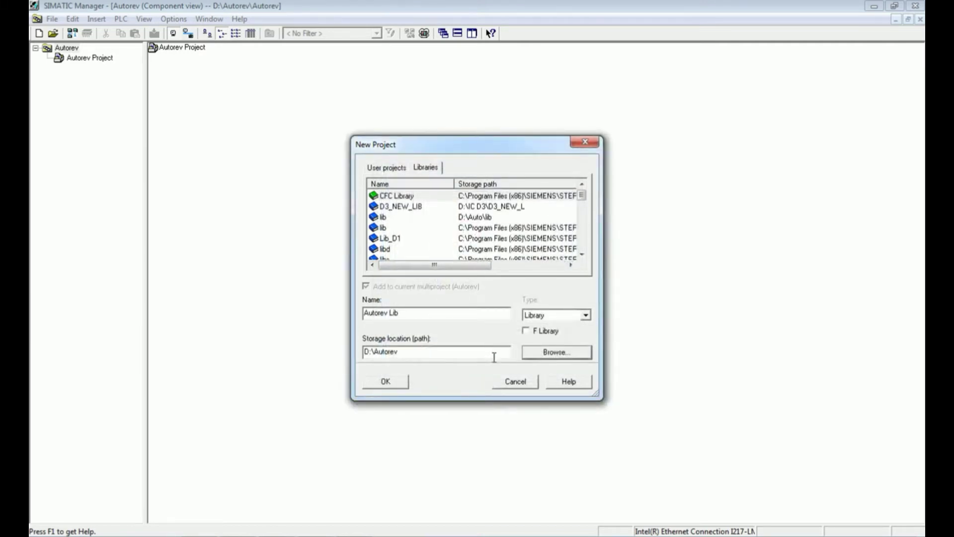
{"action": "left_click", "coordinate": [392, 383]}
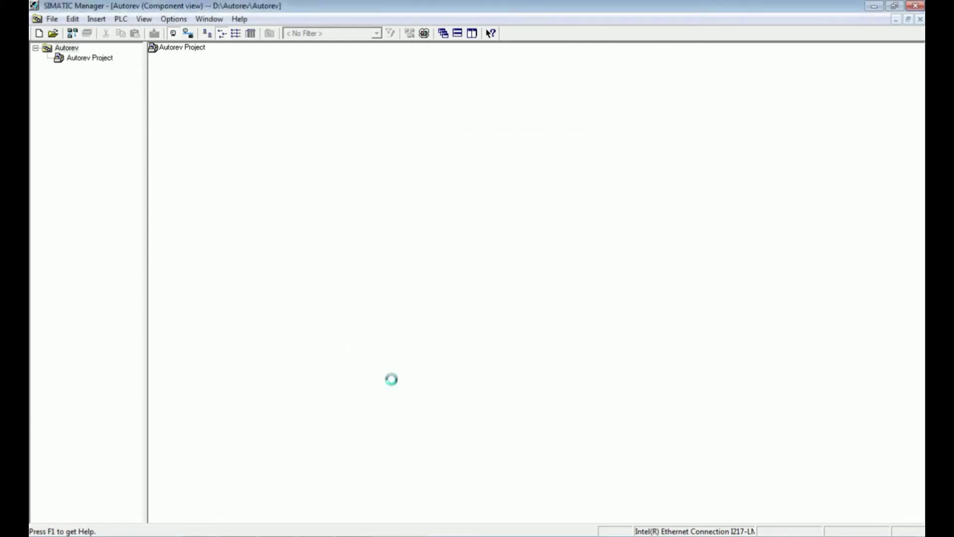
Define Autorev Lib as the master data library of the multiproject.
{"action": "left_click", "coordinate": [86, 58]}
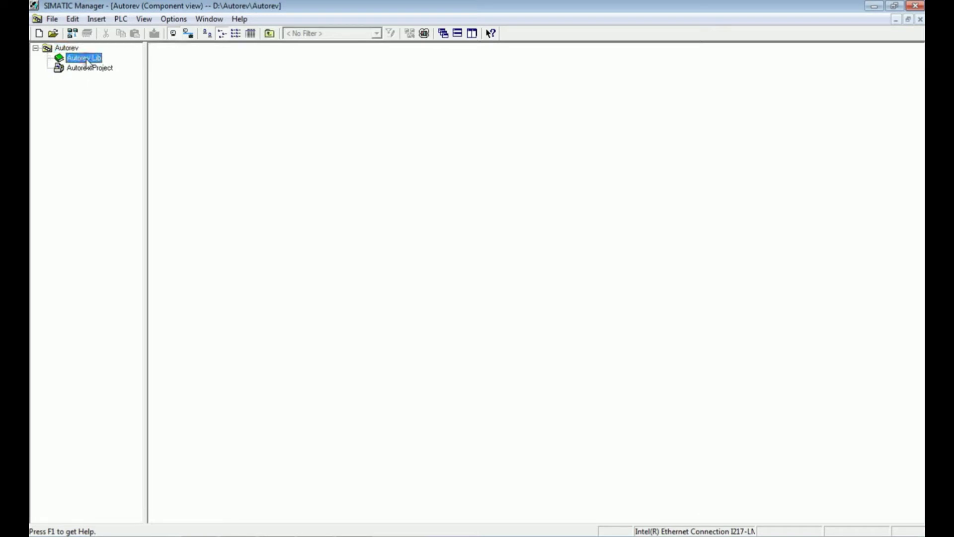
{"action": "right_click", "coordinate": [91, 58]}
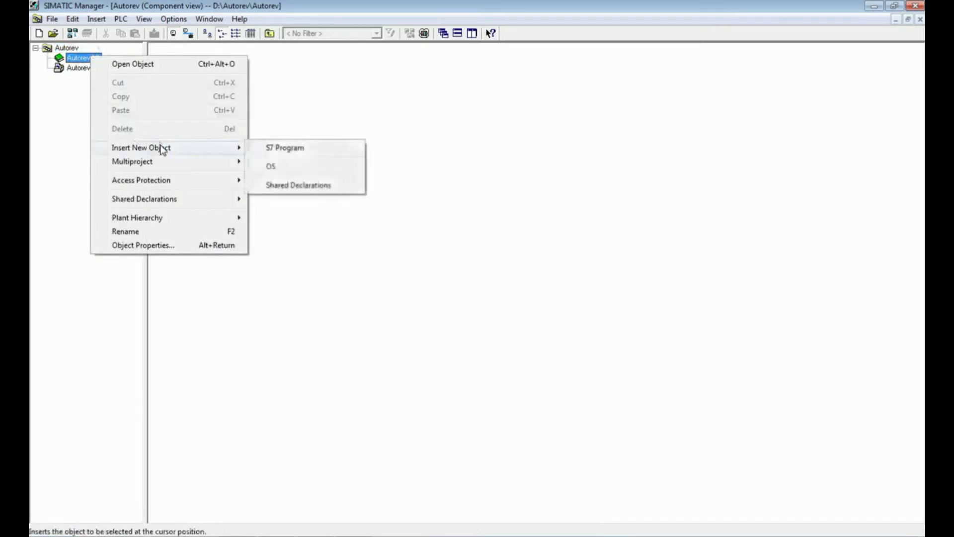
{"action": "mouse_move", "coordinate": [199, 160]}
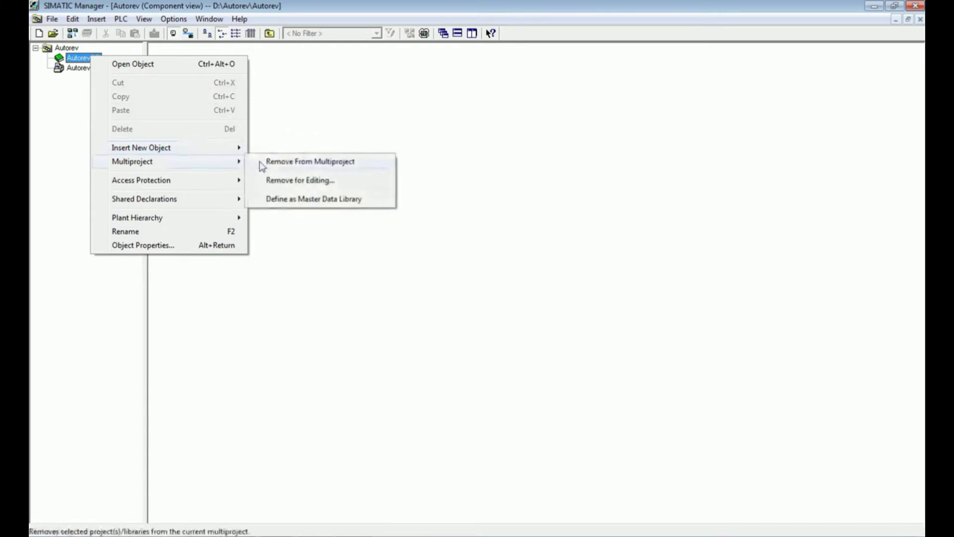
{"action": "left_click", "coordinate": [301, 199]}
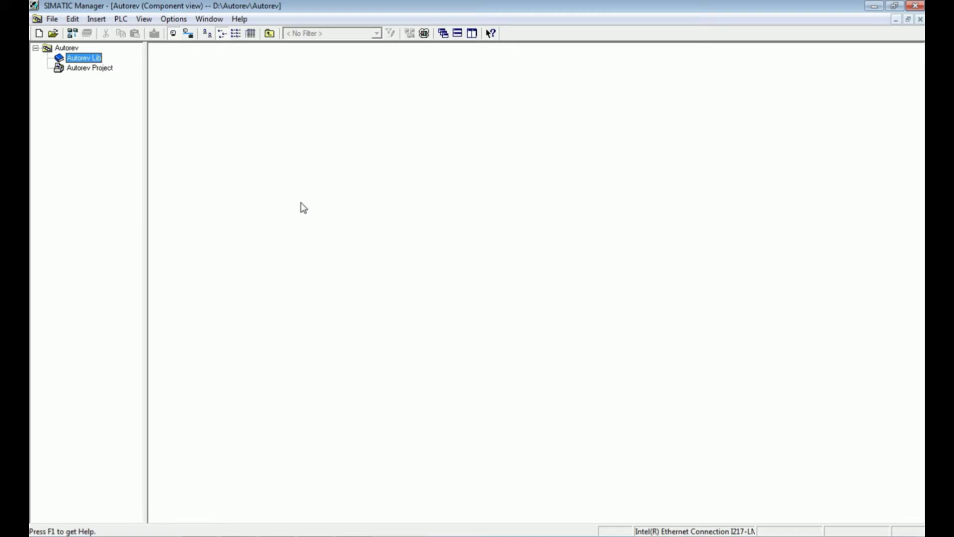
Insert a SIMATIC PC Station into Autorev Project and name it ES_OS.
{"action": "left_click", "coordinate": [98, 70]}
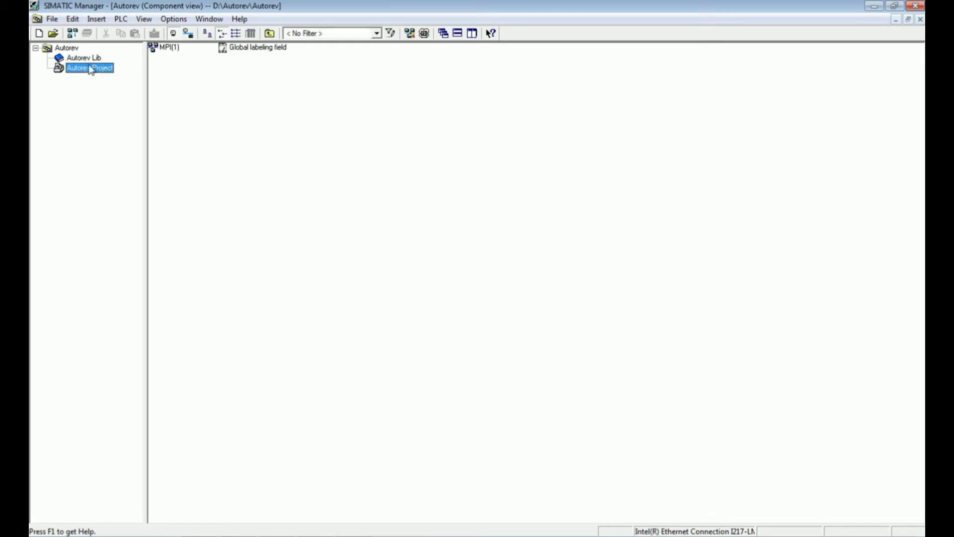
{"action": "right_click", "coordinate": [90, 70]}
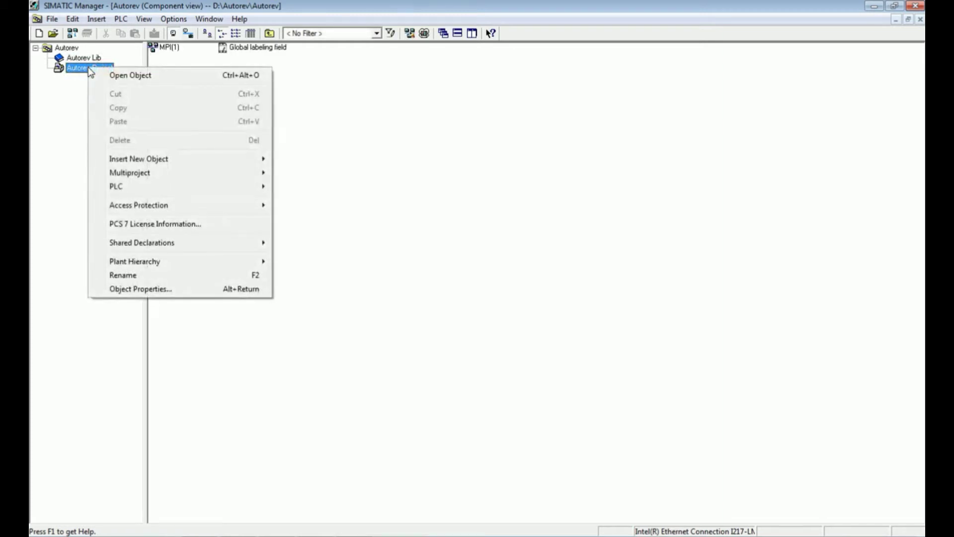
{"action": "left_click", "coordinate": [212, 158]}
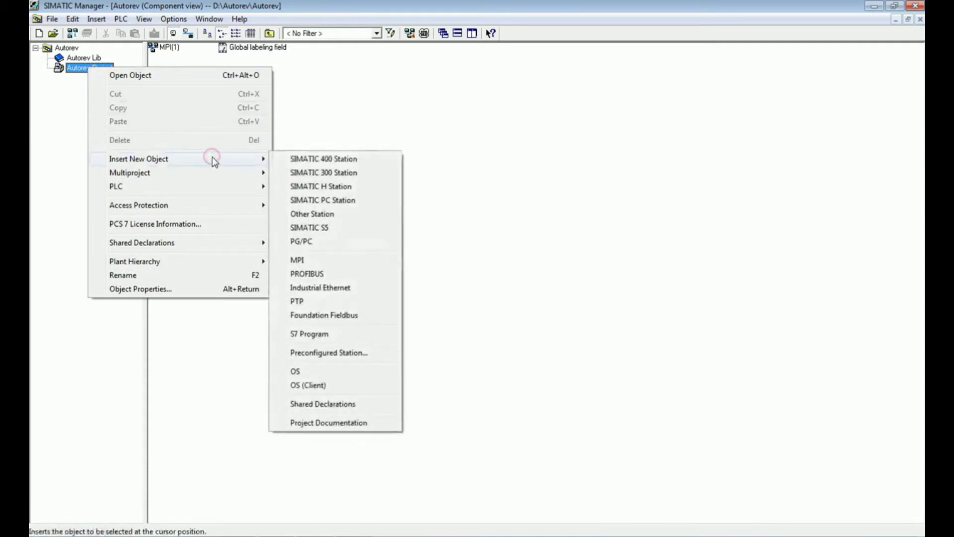
{"action": "left_click", "coordinate": [310, 200]}
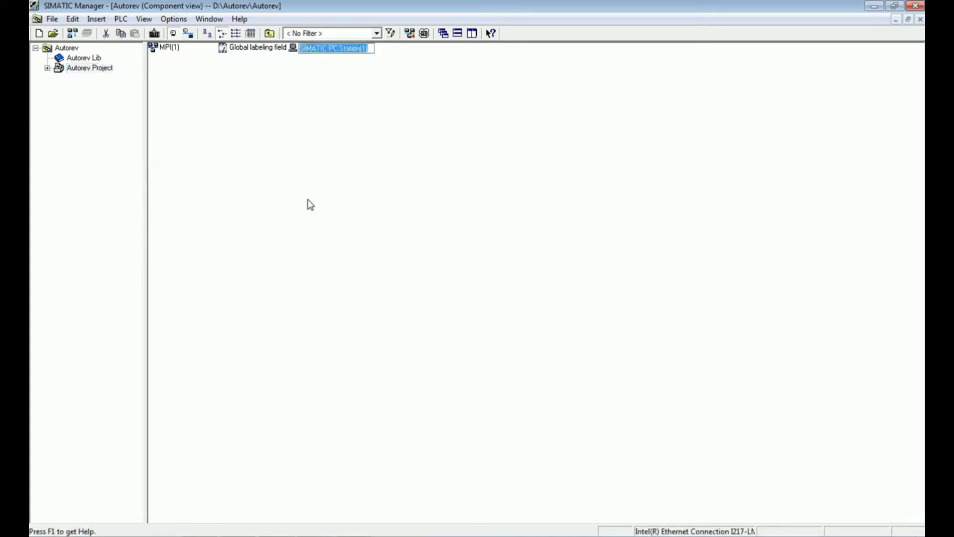
{"action": "type", "text": "ES_OS"}
{"action": "left_click", "coordinate": [309, 204]}
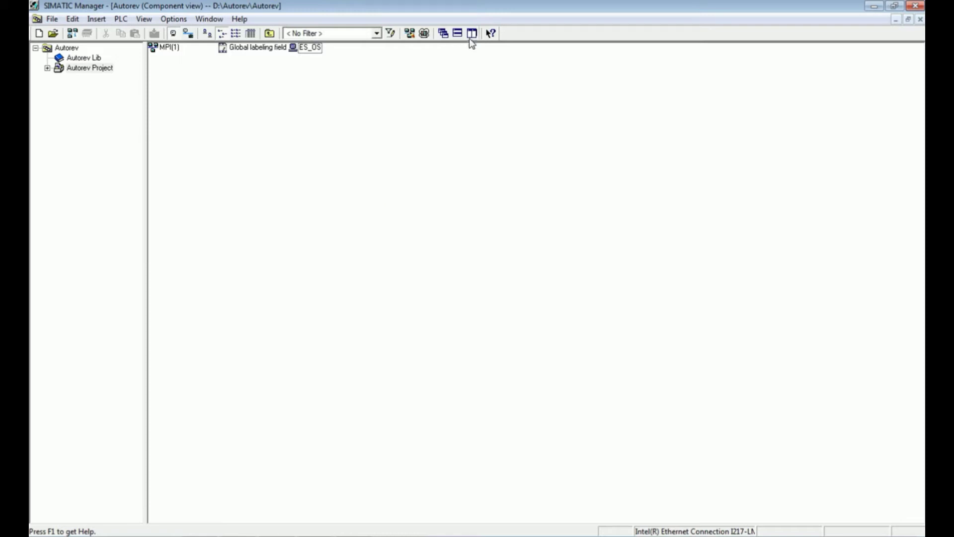
Insert a second SIMATIC PC Station into Autorev Project and name it AS.
{"action": "left_click", "coordinate": [89, 69]}
{"action": "right_click", "coordinate": [91, 69]}
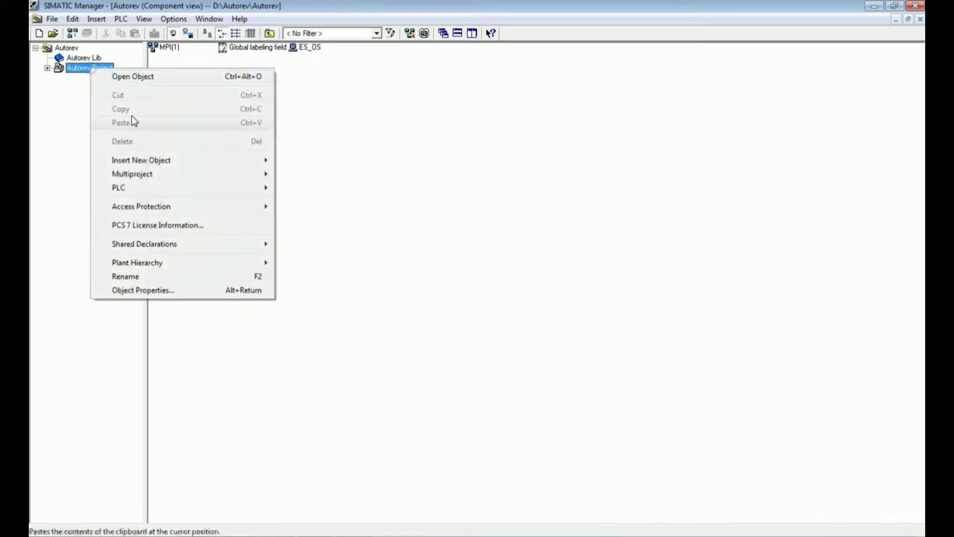
{"action": "left_click", "coordinate": [199, 159]}
{"action": "left_click", "coordinate": [333, 201]}
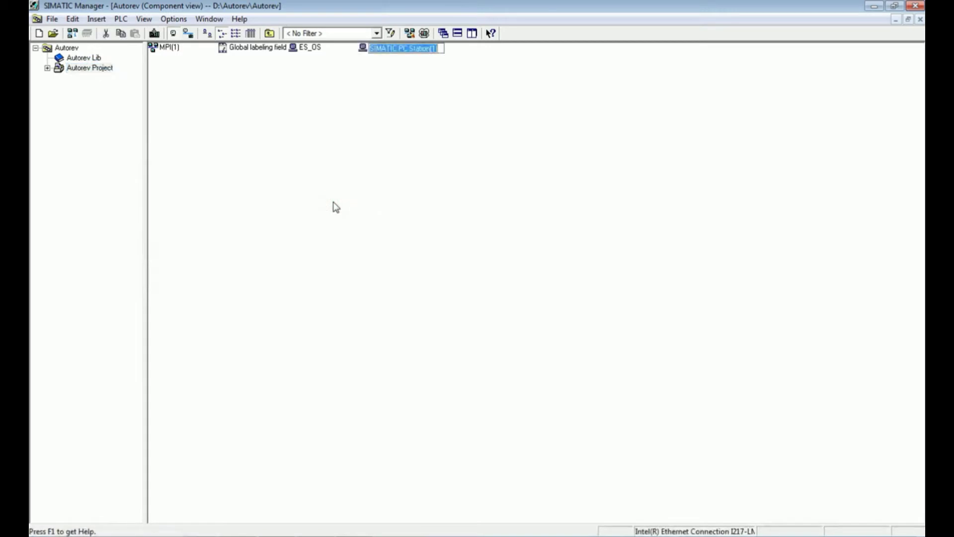
{"action": "type", "text": "AS"}
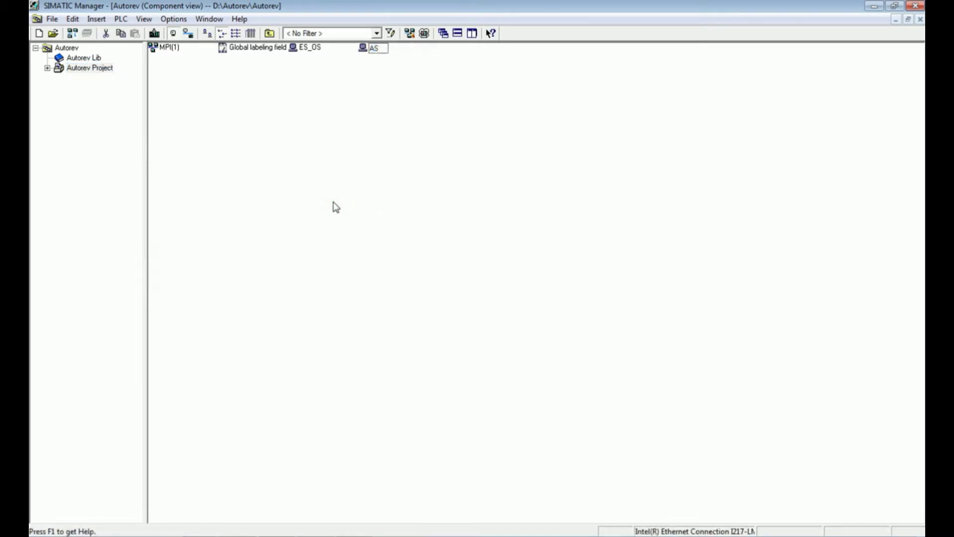
{"action": "left_click", "coordinate": [361, 192]}
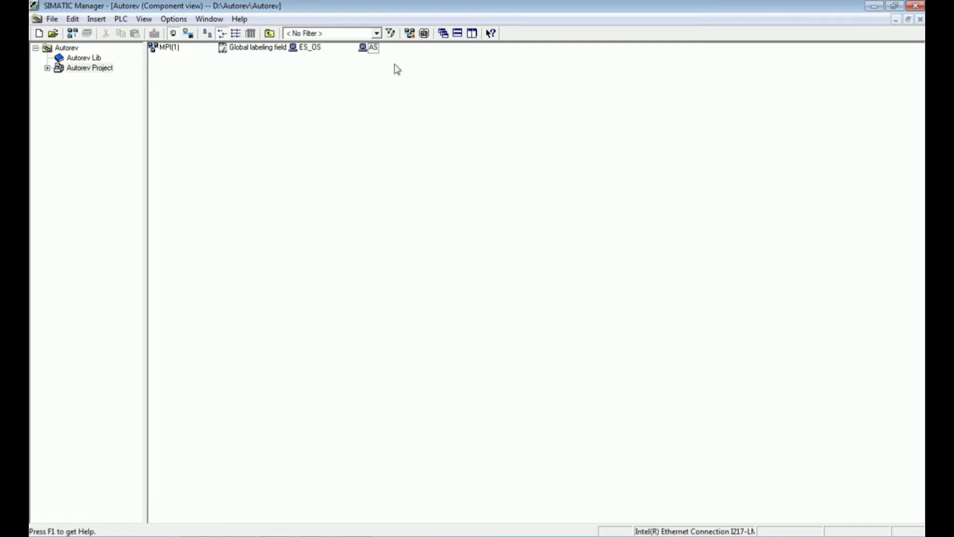
Open the hardware configuration of the AS station.
{"action": "double_click", "coordinate": [372, 50]}
{"action": "left_click", "coordinate": [327, 106]}
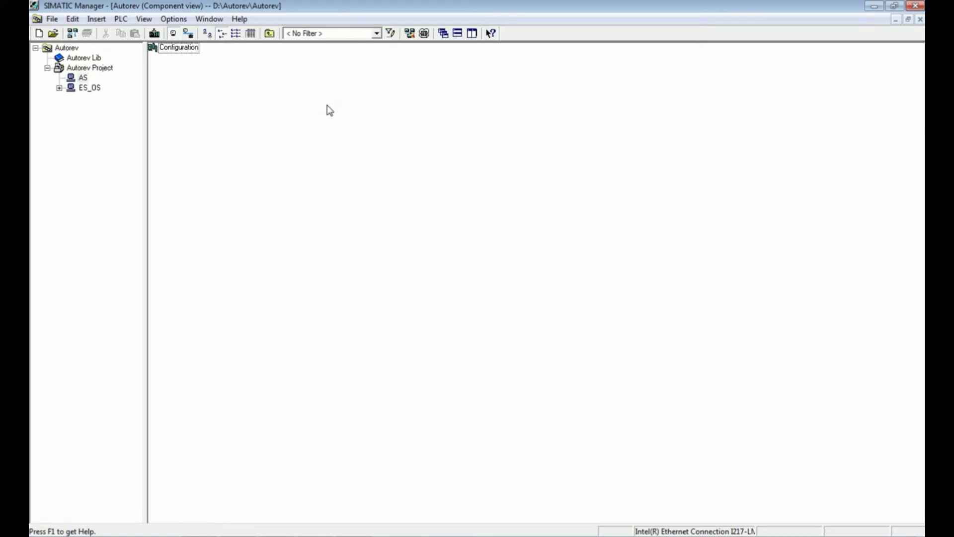
{"action": "double_click", "coordinate": [171, 47]}
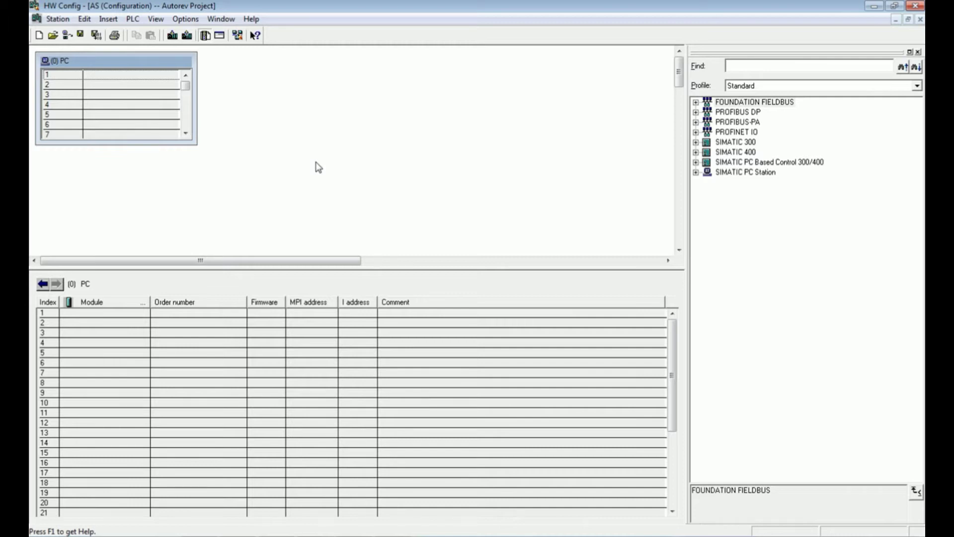
Insert the IE General SW V7.1 module from the PC station's CP Industrial Ethernet catalog into slot 1 of the PC rack.
{"action": "left_click", "coordinate": [696, 172]}
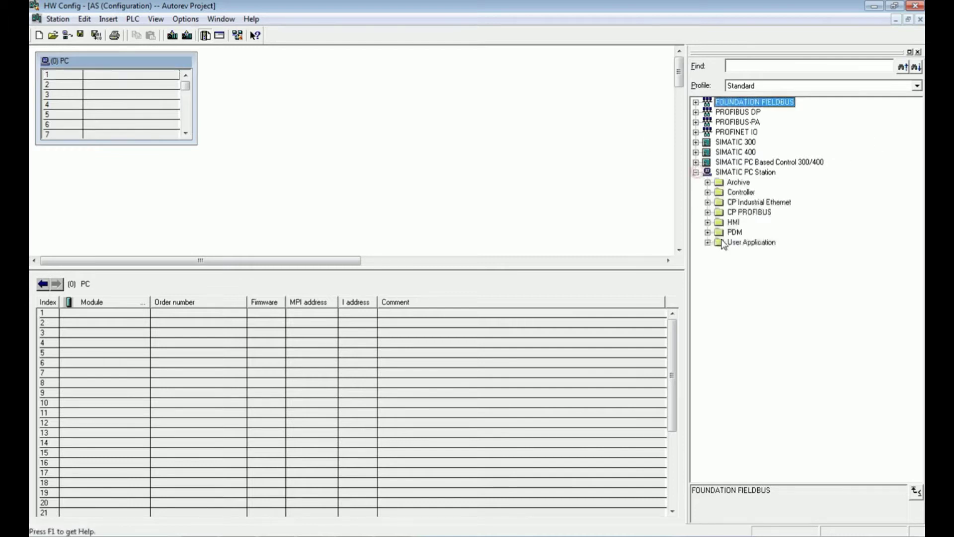
{"action": "left_click", "coordinate": [743, 202]}
{"action": "left_click", "coordinate": [708, 202]}
{"action": "left_click", "coordinate": [753, 322]}
{"action": "left_click", "coordinate": [719, 323]}
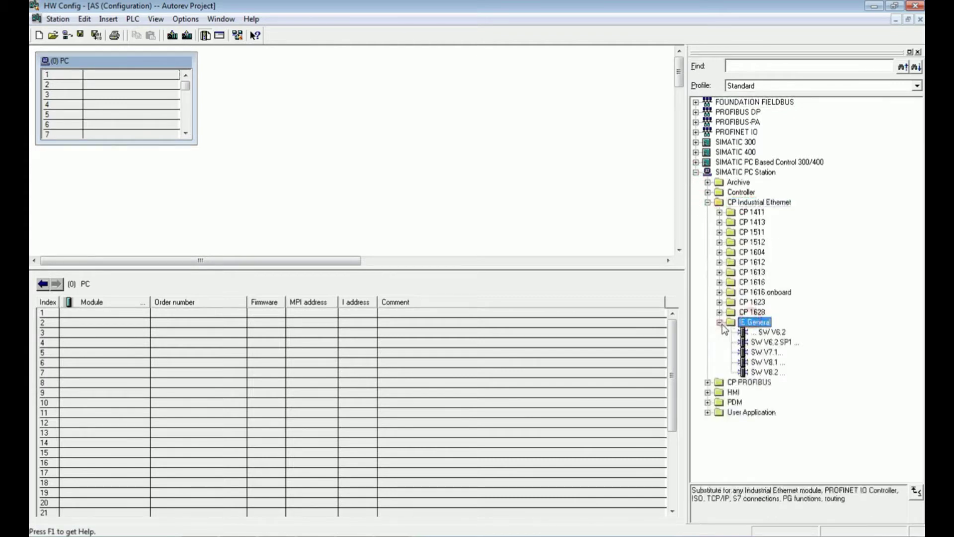
{"action": "left_click", "coordinate": [766, 372]}
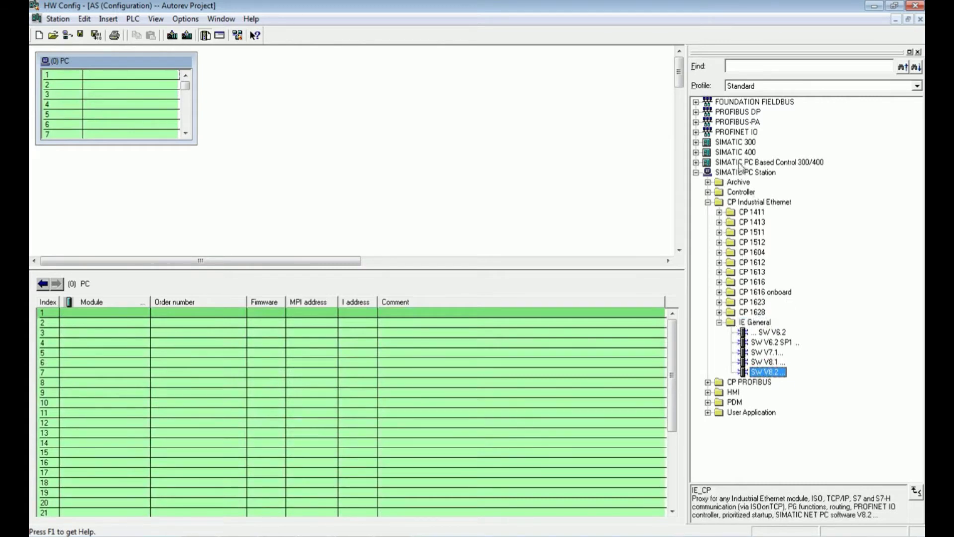
{"action": "left_click", "coordinate": [769, 352]}
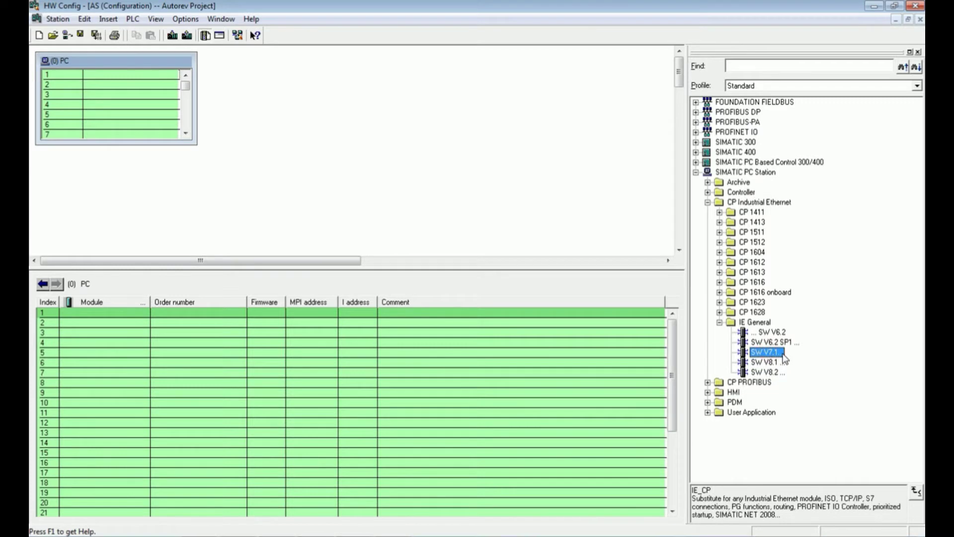
{"action": "left_click_drag", "start_coordinate": [772, 355], "coordinate": [124, 76]}
{"action": "left_click_drag", "start_coordinate": [125, 74], "coordinate": [124, 74]}
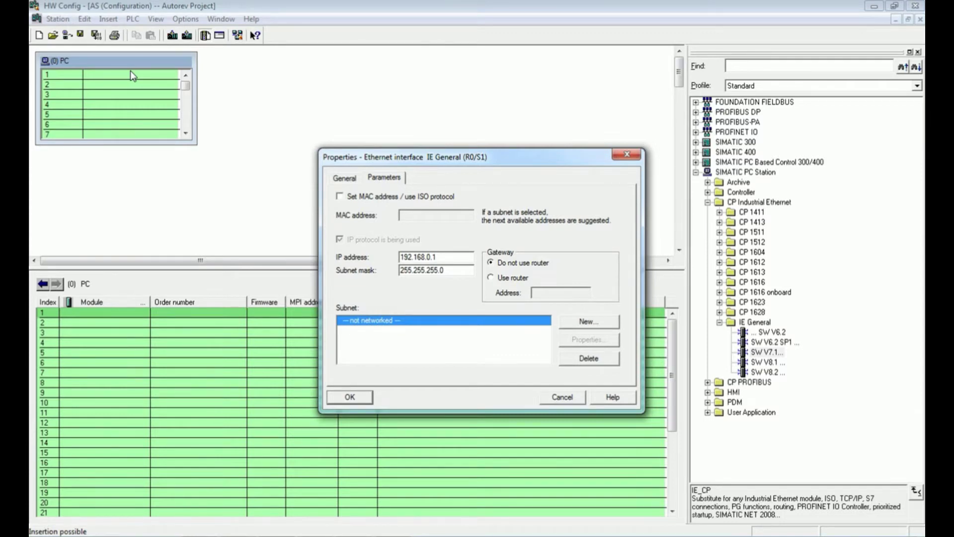
Check the ARP listing in the command prompt and set the IE General interface's IP address to 192.168.200.2.
{"action": "left_click", "coordinate": [243, 522]}
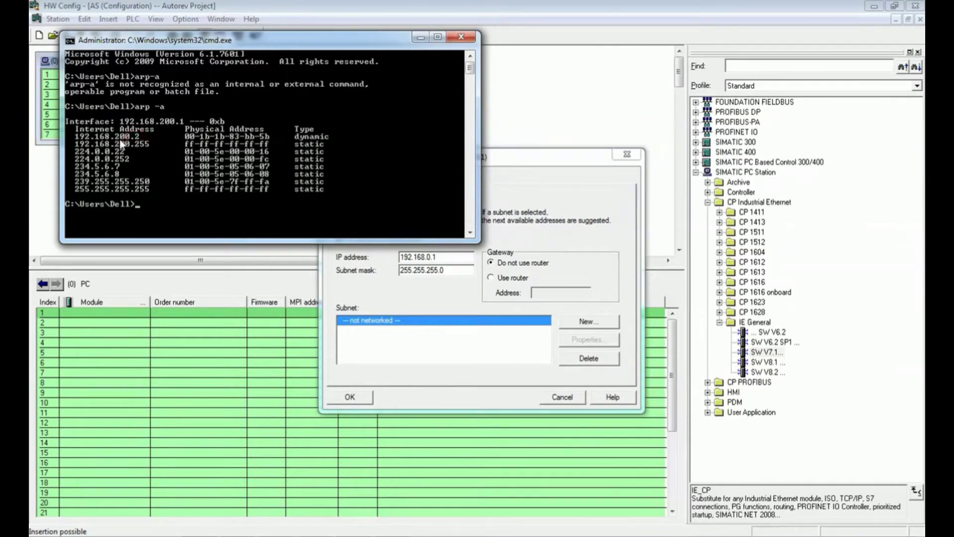
{"action": "left_click", "coordinate": [420, 38]}
{"action": "left_click", "coordinate": [442, 257]}
{"action": "key", "text": "BackSpace"}
{"action": "key", "text": "BackSpace"}
{"action": "key", "text": "BackSpace"}
{"action": "type", "text": "200.2"}
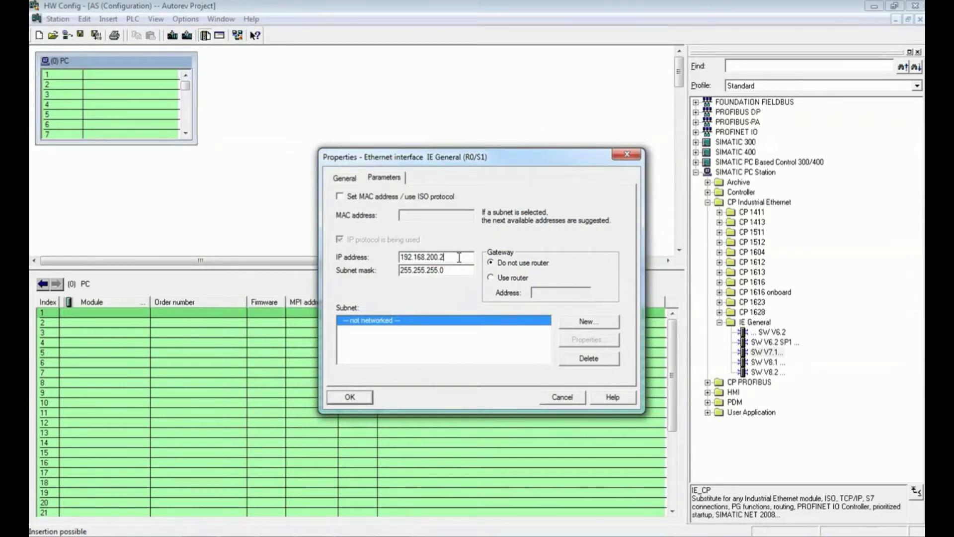
Create a new Industrial Ethernet subnet named Plantbus for the IE General interface.
{"action": "left_click", "coordinate": [586, 322]}
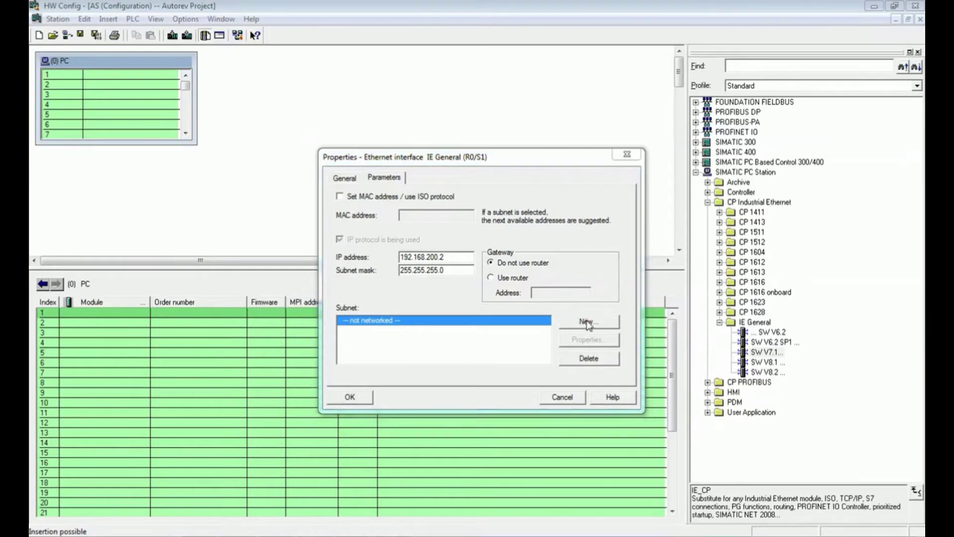
{"action": "type", "text": "Plant"}
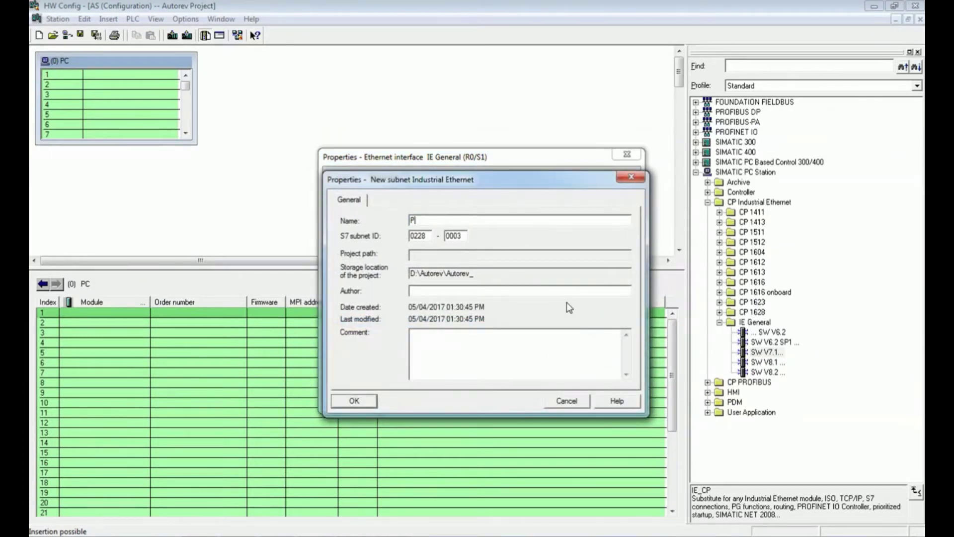
{"action": "type", "text": "bus"}
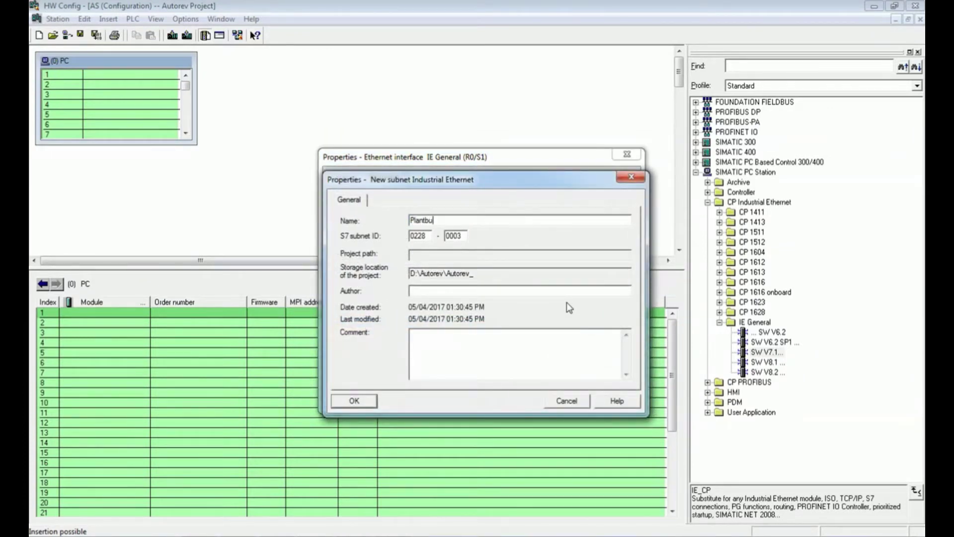
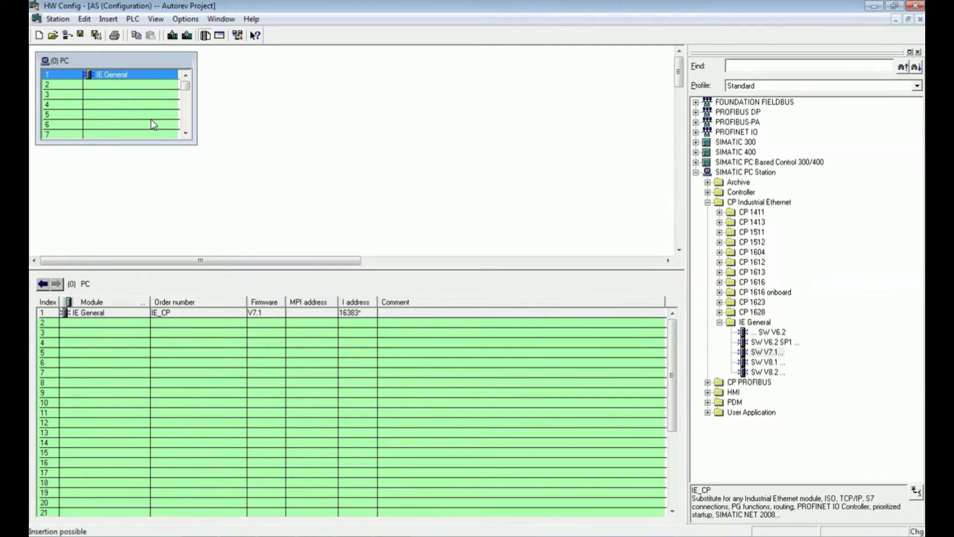
Insert the WinLC RTX controller 6ES7 611-4SB00-0YB7, version V4.6, into slot 2 of the PC rack.
{"action": "left_click", "coordinate": [720, 322]}
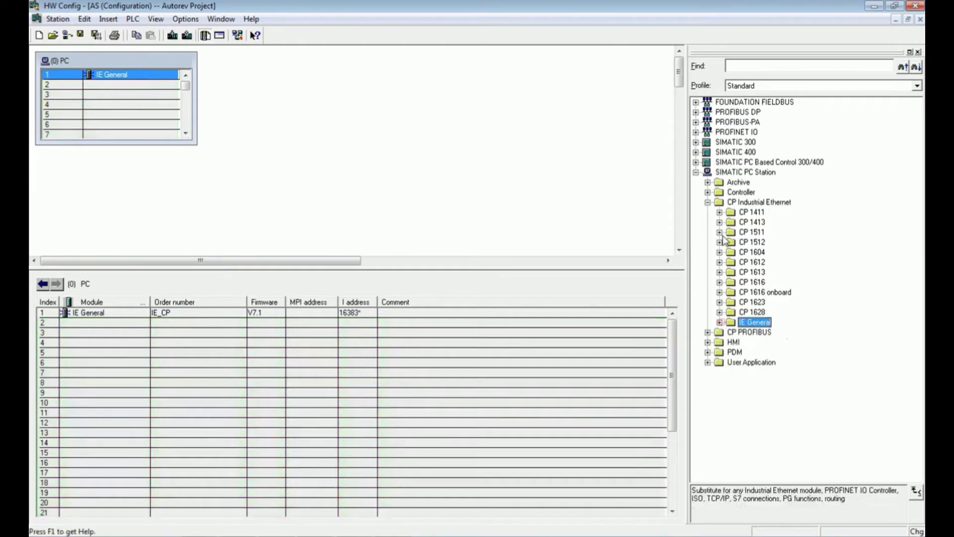
{"action": "left_click", "coordinate": [708, 193]}
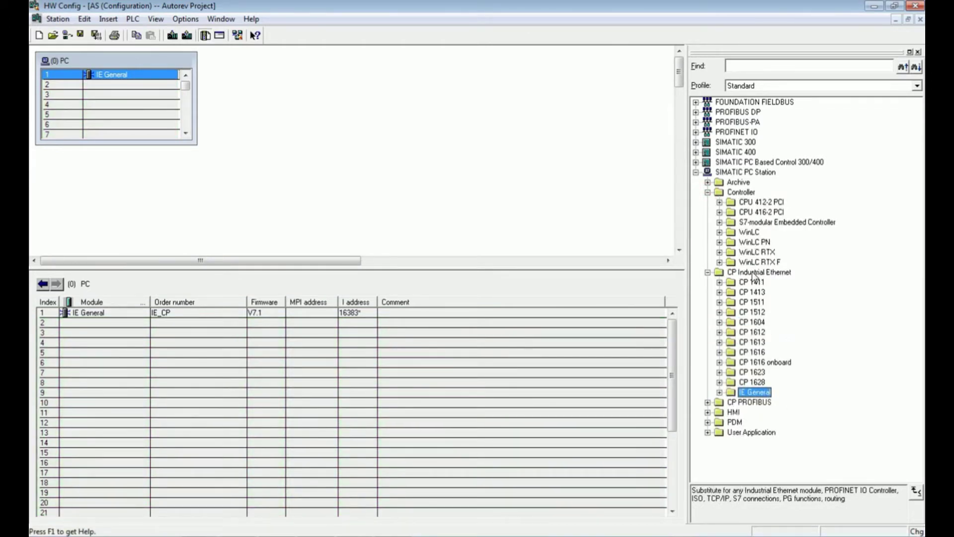
{"action": "left_click", "coordinate": [757, 252]}
{"action": "left_click", "coordinate": [720, 252]}
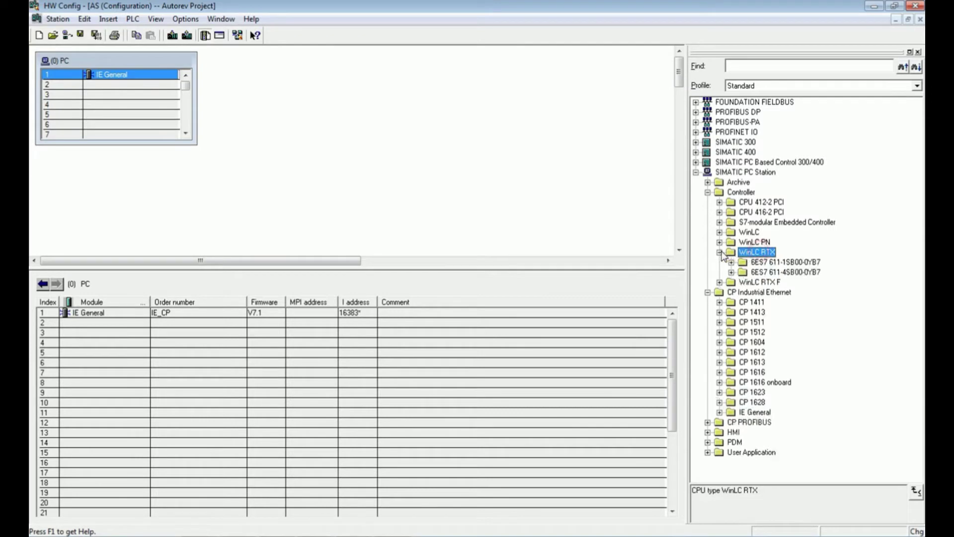
{"action": "left_click", "coordinate": [743, 272]}
{"action": "left_click", "coordinate": [732, 273]}
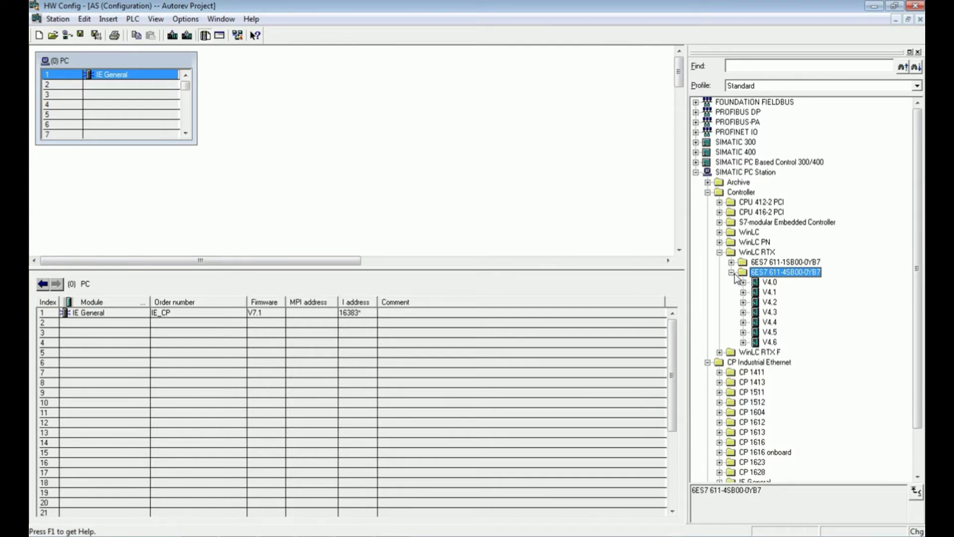
{"action": "left_click", "coordinate": [774, 343]}
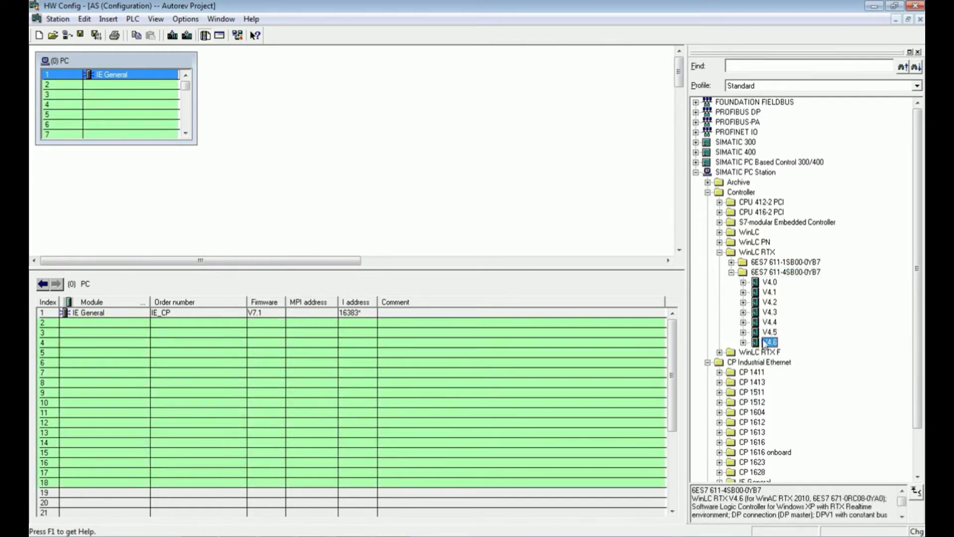
{"action": "left_click_drag", "start_coordinate": [770, 344], "coordinate": [134, 90]}
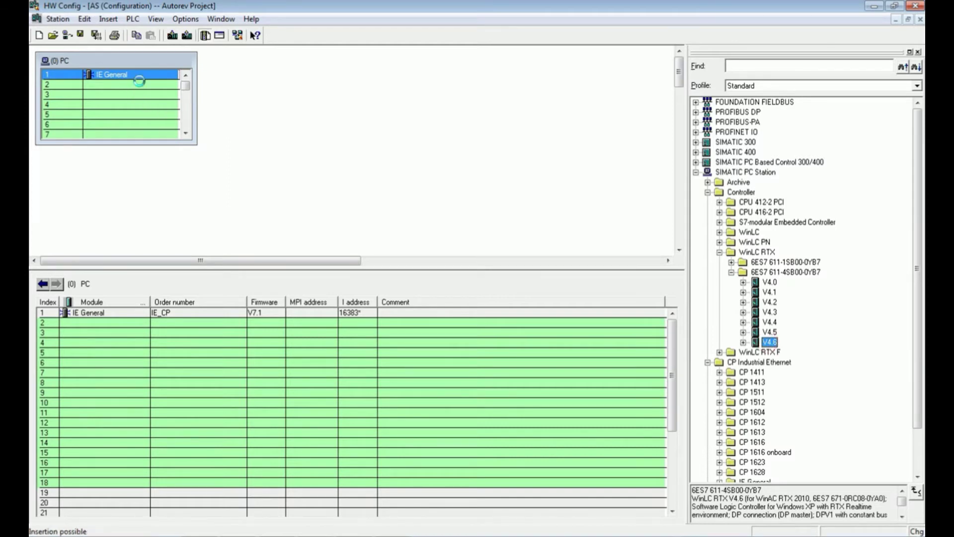
{"action": "left_click_drag", "start_coordinate": [139, 81], "coordinate": [140, 80]}
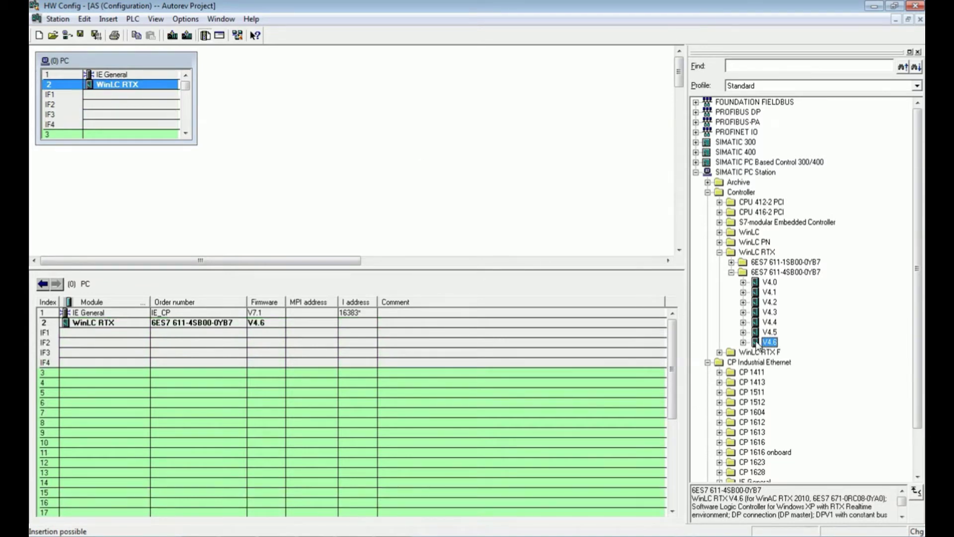
Add the CP 5611/CP 5621/CP 5612/CP 5622 PROFIBUS submodule of V4.6 to interface slot IF1 of WinLC RTX.
{"action": "left_click", "coordinate": [744, 342]}
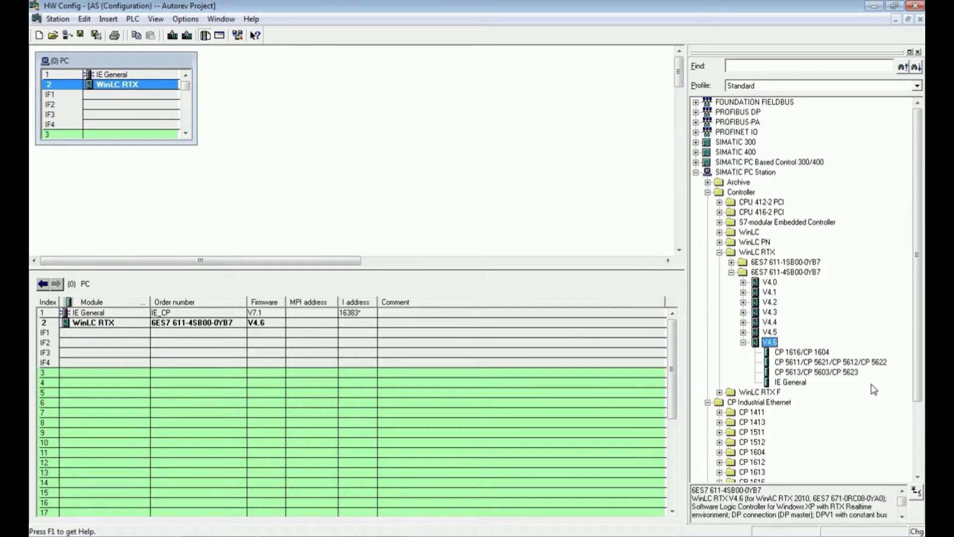
{"action": "left_click", "coordinate": [820, 363]}
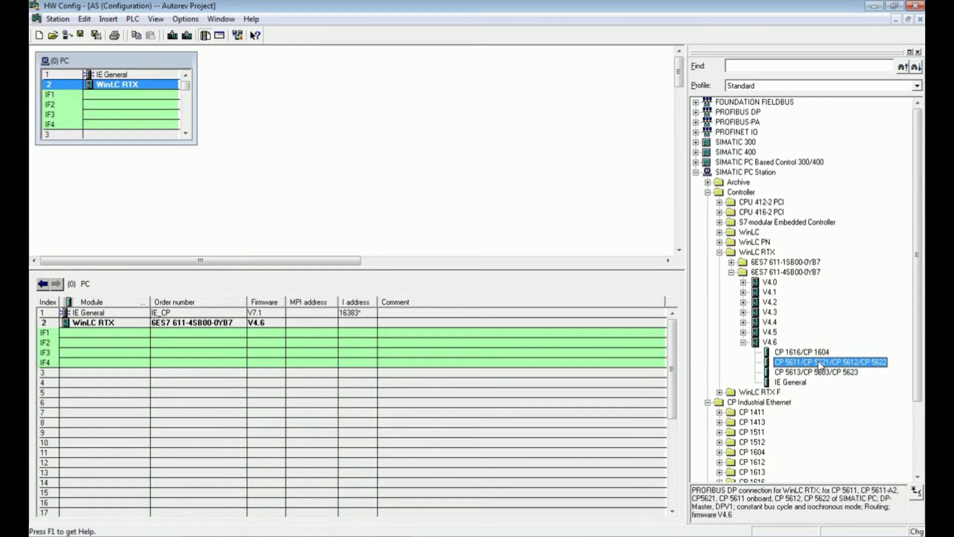
{"action": "left_click_drag", "start_coordinate": [818, 360], "coordinate": [113, 92]}
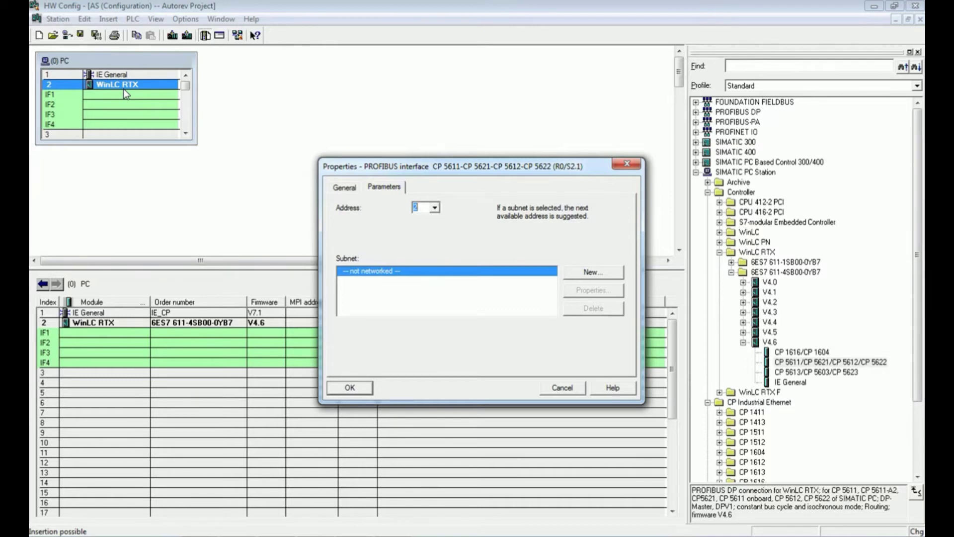
Create a new PROFIBUS subnet named Fieldbus for the CP 5611 interface.
{"action": "left_click", "coordinate": [587, 275]}
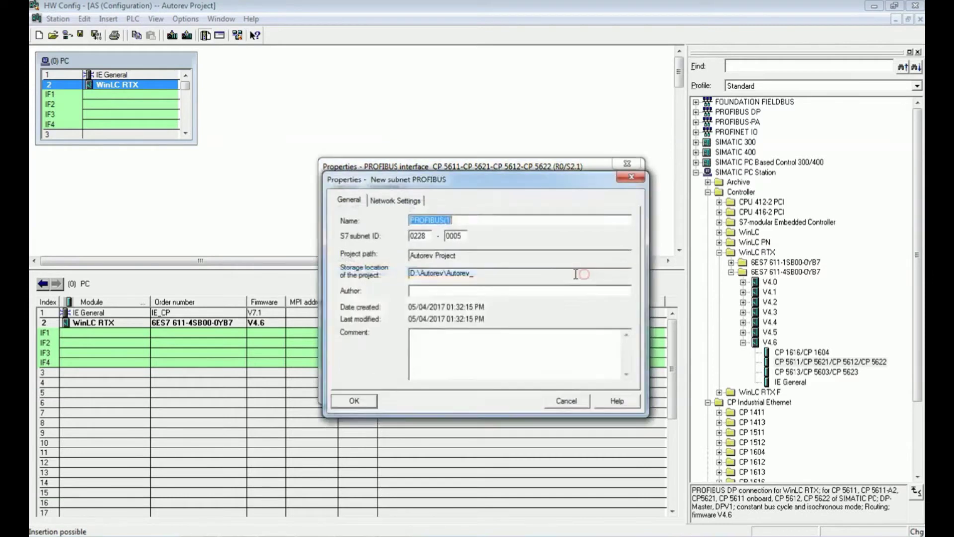
{"action": "type", "text": "Field"}
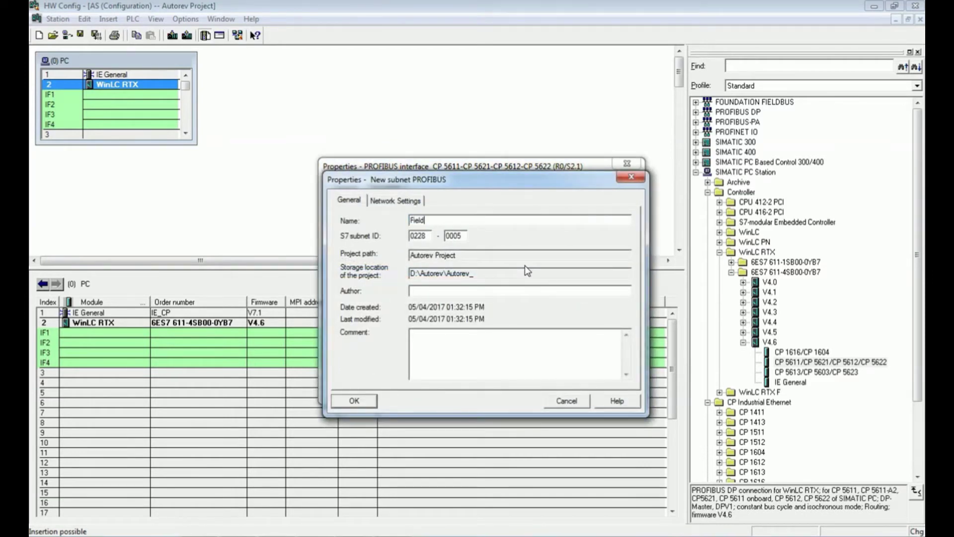
{"action": "type", "text": "bus"}
{"action": "left_click", "coordinate": [358, 400]}
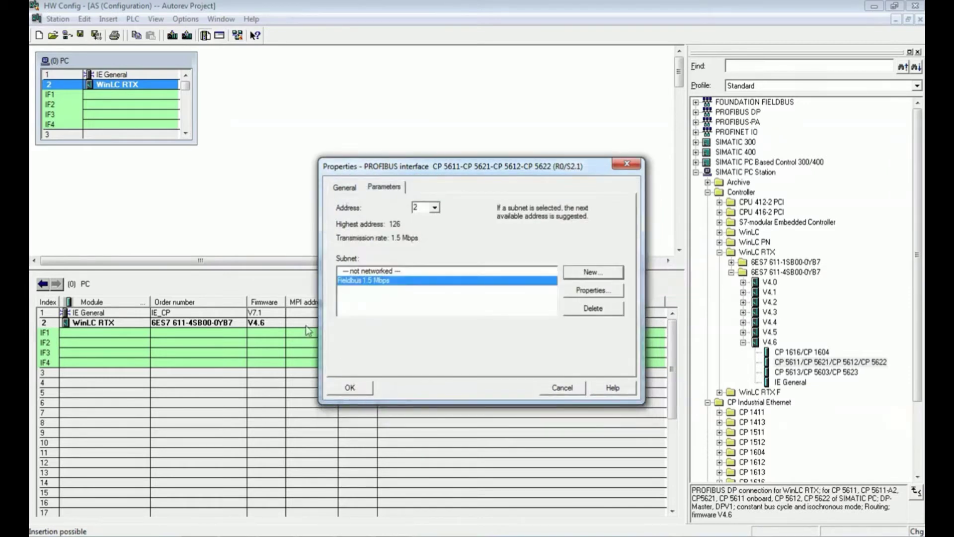
Accept the CP 5611 PROFIBUS interface settings, then enlarge the PC rack and move the Fieldbus DP master system line farther from it.
{"action": "left_click", "coordinate": [354, 392]}
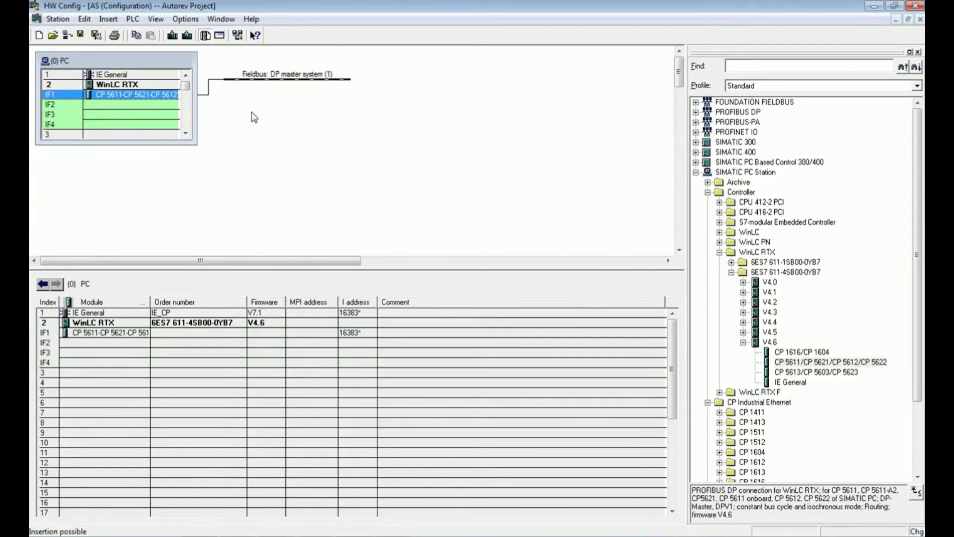
{"action": "left_click_drag", "start_coordinate": [193, 143], "coordinate": [210, 195]}
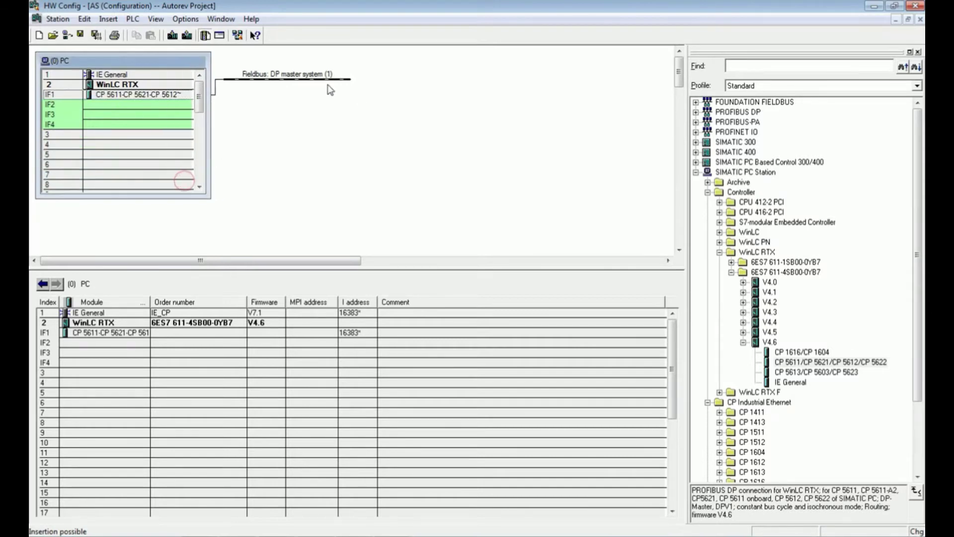
{"action": "left_click_drag", "start_coordinate": [336, 78], "coordinate": [457, 103]}
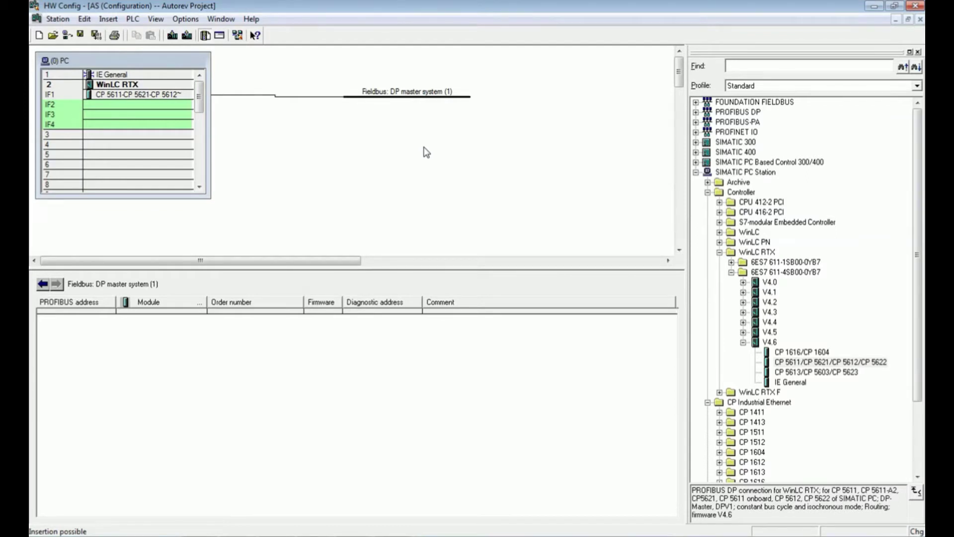
Add the ET 200M interface module IM 153-2, order number 6ES7 153-2BA02-0XB0, to the Fieldbus DP master system with PROFIBUS address 3.
{"action": "left_click", "coordinate": [720, 252]}
{"action": "left_click", "coordinate": [747, 112]}
{"action": "left_click", "coordinate": [696, 112]}
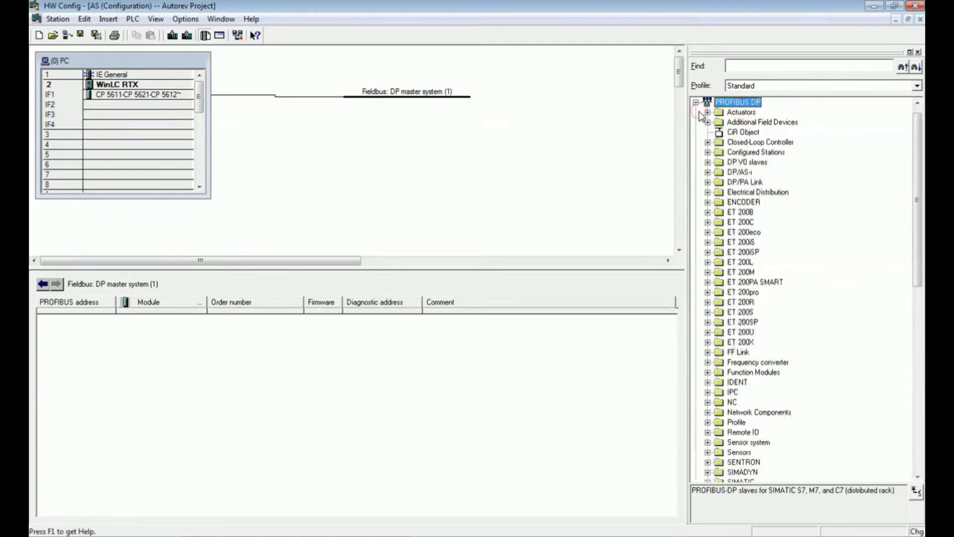
{"action": "left_click", "coordinate": [741, 273]}
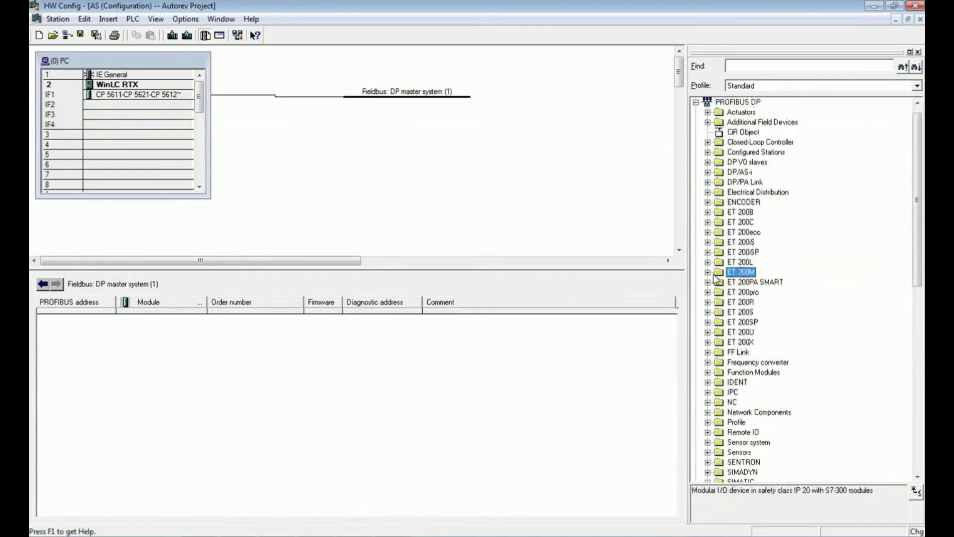
{"action": "left_click", "coordinate": [709, 273]}
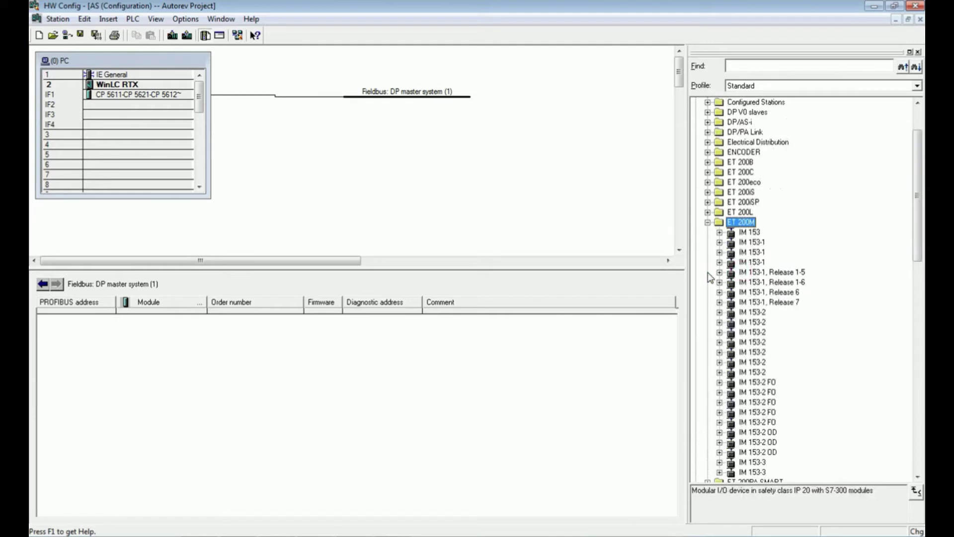
{"action": "left_click", "coordinate": [753, 352]}
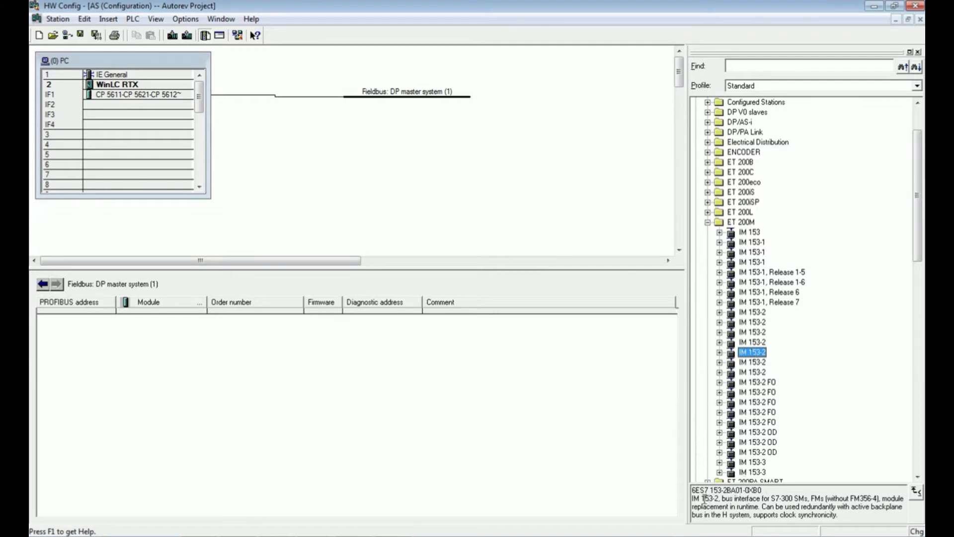
{"action": "left_click_drag", "start_coordinate": [693, 491], "coordinate": [762, 491]}
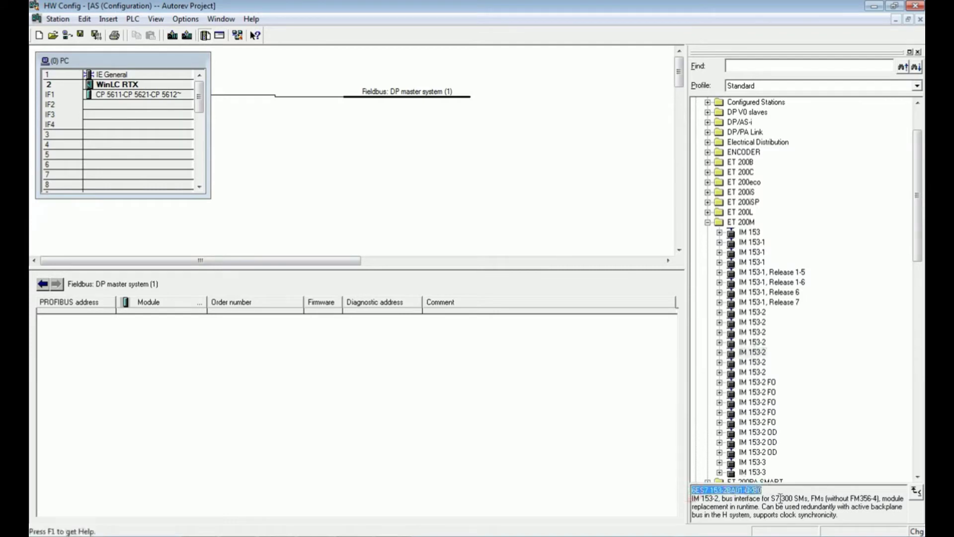
{"action": "left_click", "coordinate": [756, 363]}
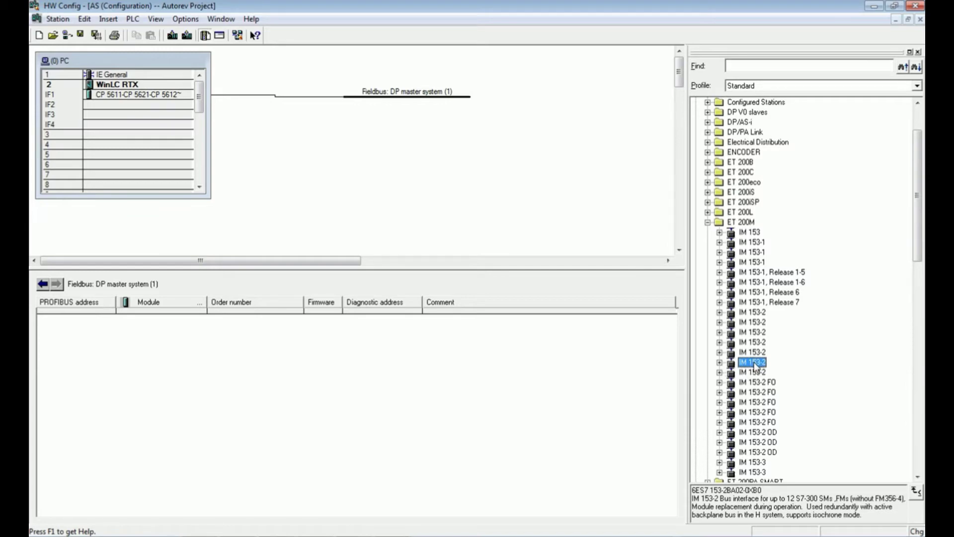
{"action": "left_click_drag", "start_coordinate": [755, 368], "coordinate": [403, 98]}
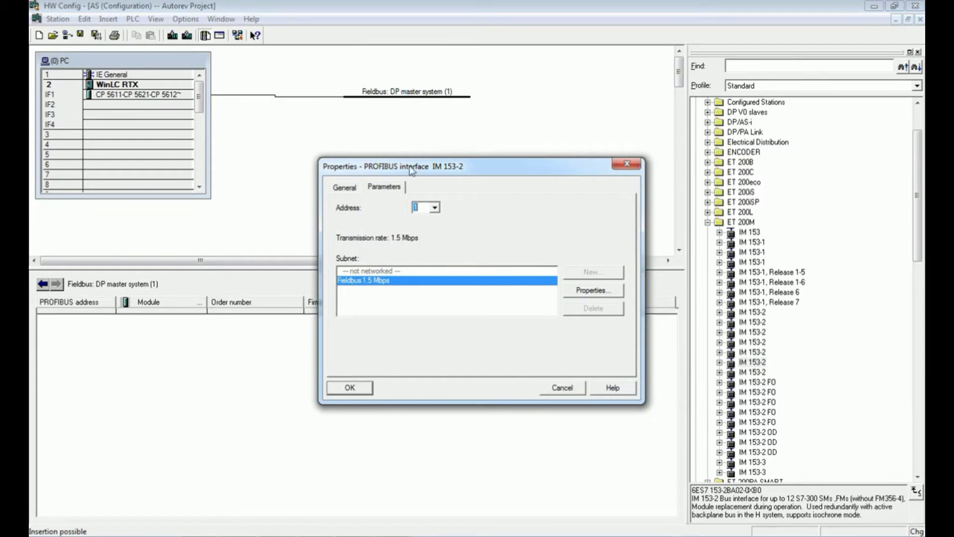
{"action": "left_click", "coordinate": [435, 208]}
{"action": "left_click", "coordinate": [382, 282]}
{"action": "left_click", "coordinate": [362, 389]}
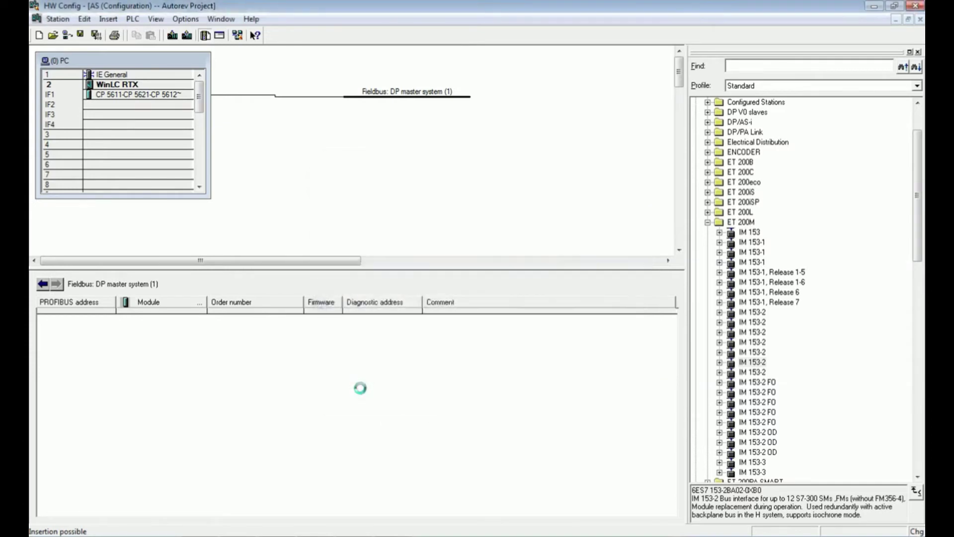
{"action": "left_click", "coordinate": [389, 222]}
{"action": "left_click_drag", "start_coordinate": [426, 118], "coordinate": [394, 126]}
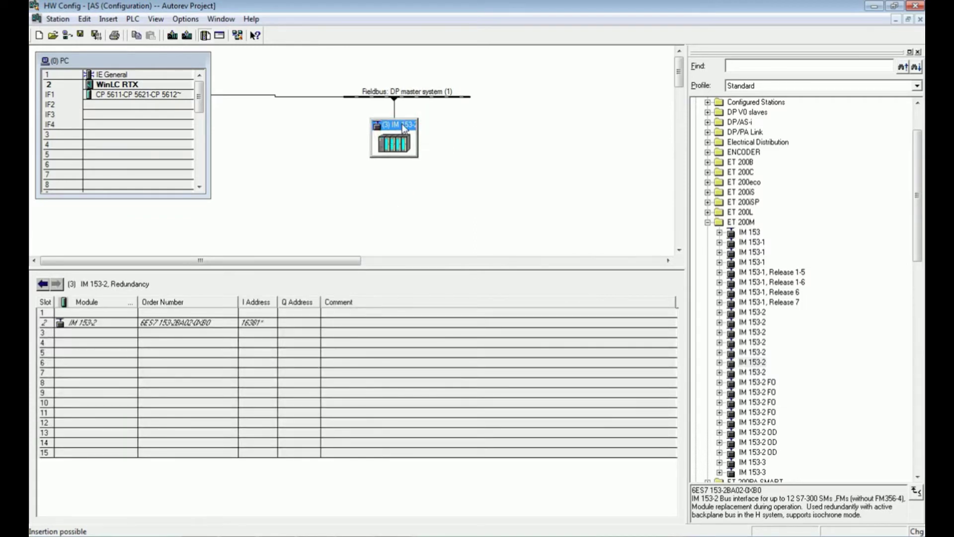
Select the IM 153-2 in slot 2 and examine the planned slot assignments and order numbers in the module picture.
{"action": "left_click", "coordinate": [114, 324]}
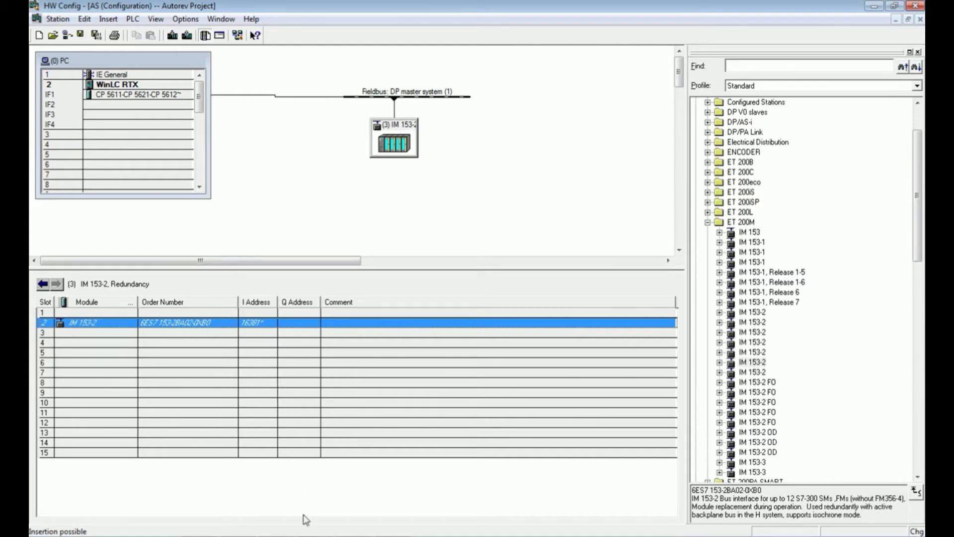
{"action": "left_click", "coordinate": [306, 534]}
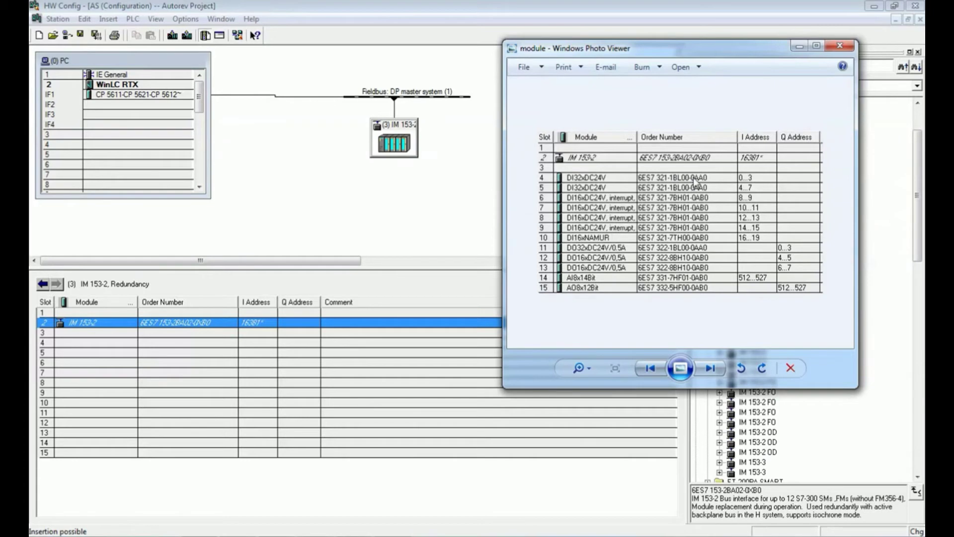
{"action": "left_click", "coordinate": [799, 47]}
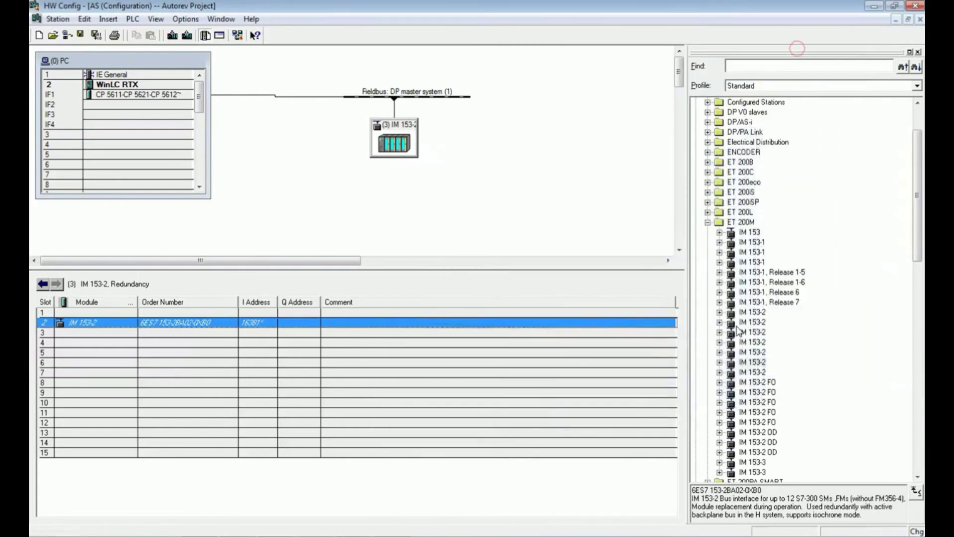
Search the catalog for 1bl00 and insert the SM 321 DI32xDC24V module, 6ES7 321-1BL00-0AA0, into slot 4 of the IM 153-2.
{"action": "left_click", "coordinate": [720, 363]}
{"action": "left_click_drag", "start_coordinate": [916, 217], "coordinate": [895, 262]}
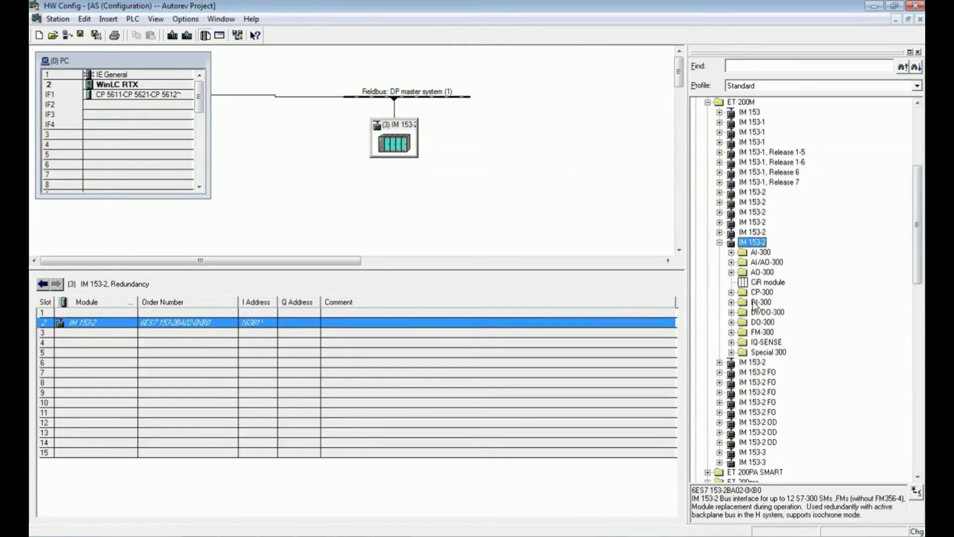
{"action": "left_click", "coordinate": [731, 302]}
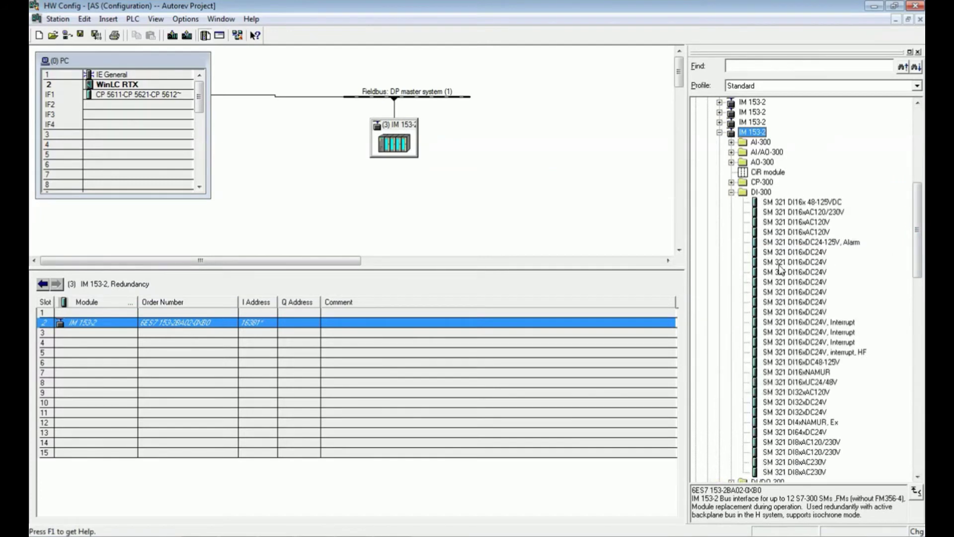
{"action": "left_click", "coordinate": [746, 71]}
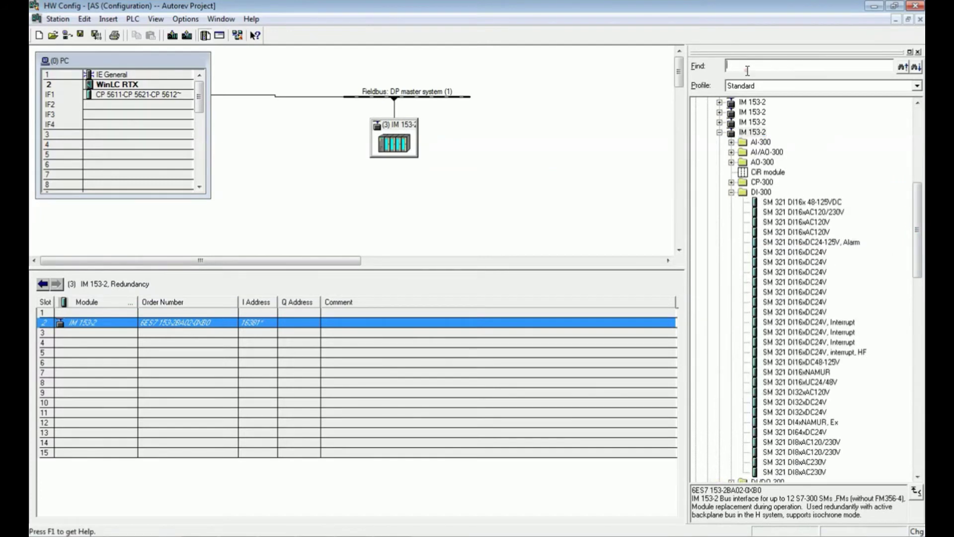
{"action": "left_click", "coordinate": [403, 497]}
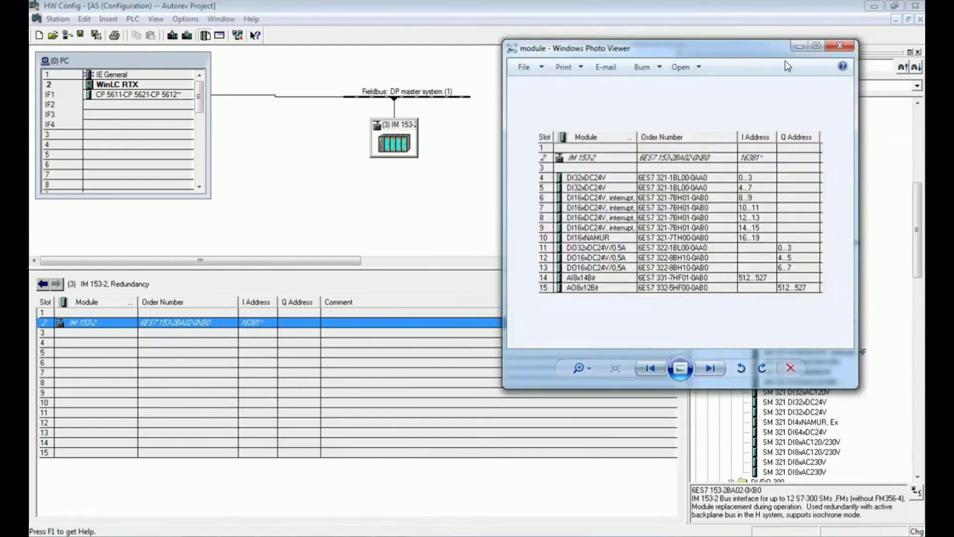
{"action": "left_click", "coordinate": [800, 46]}
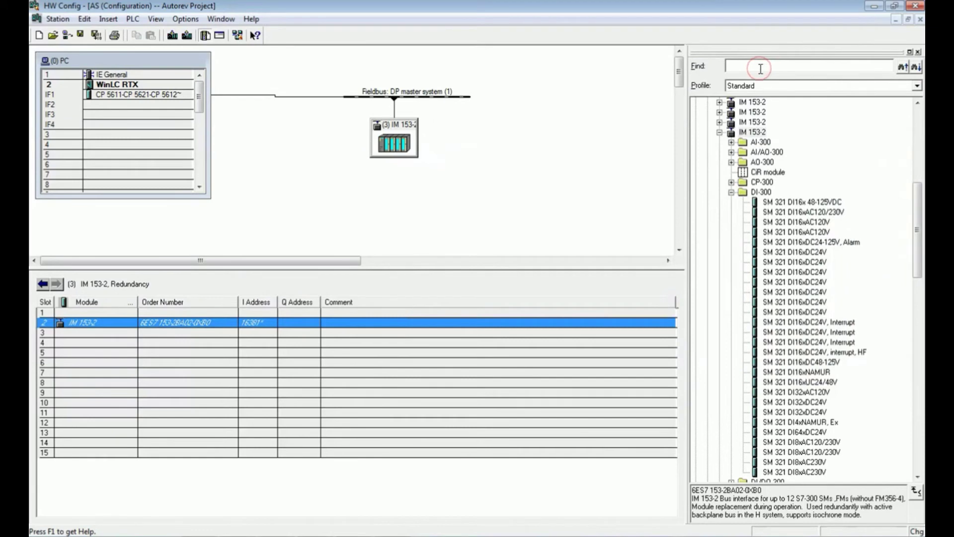
{"action": "left_click", "coordinate": [761, 69]}
{"action": "type", "text": "1"}
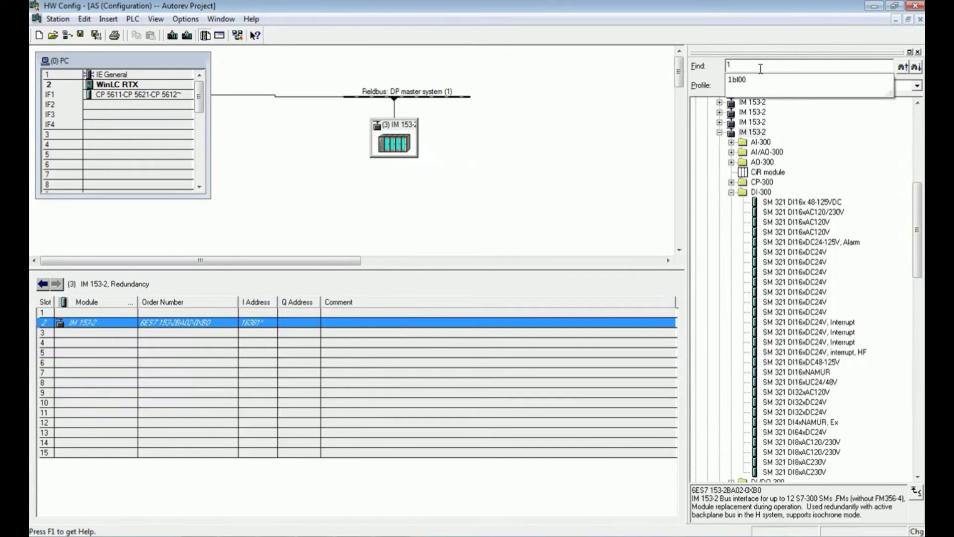
{"action": "left_click", "coordinate": [761, 81]}
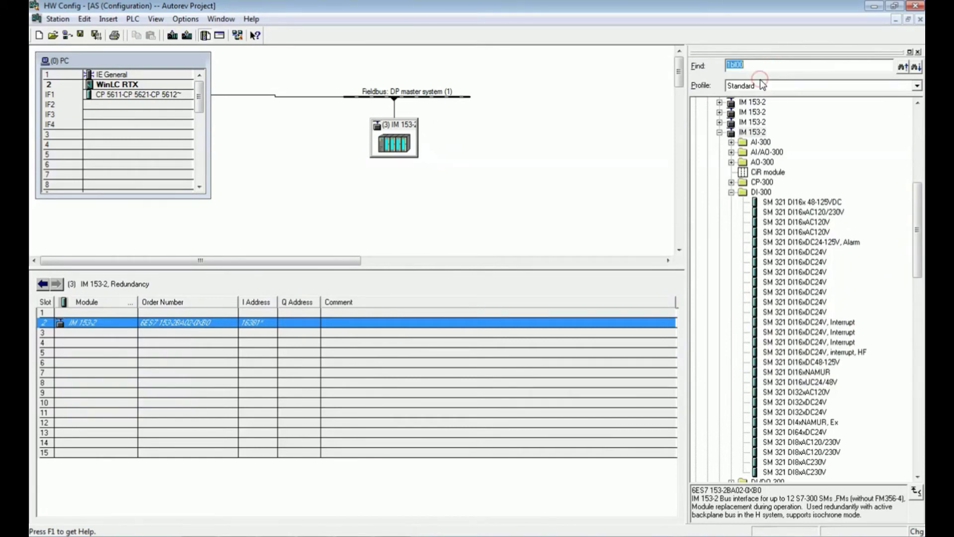
{"action": "key", "text": "Return"}
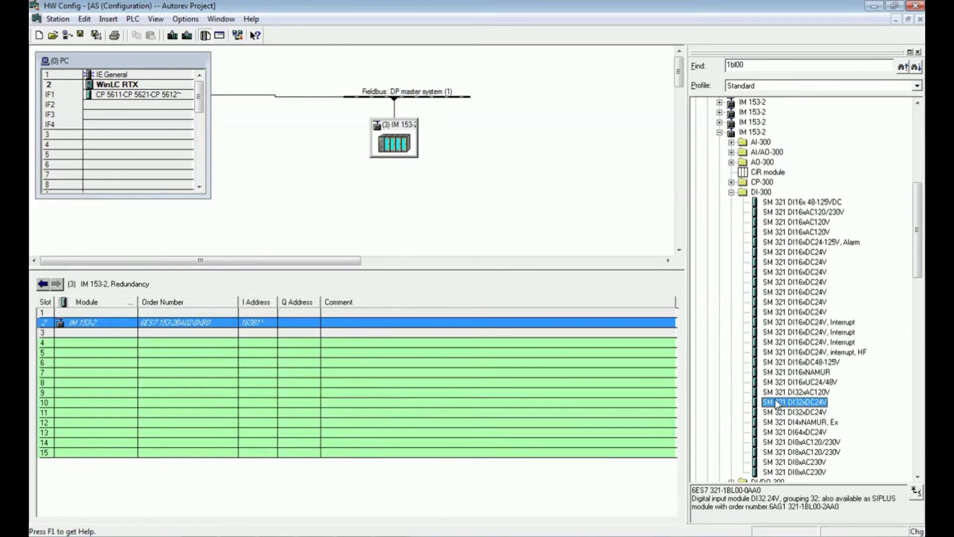
{"action": "left_click_drag", "start_coordinate": [781, 407], "coordinate": [114, 343]}
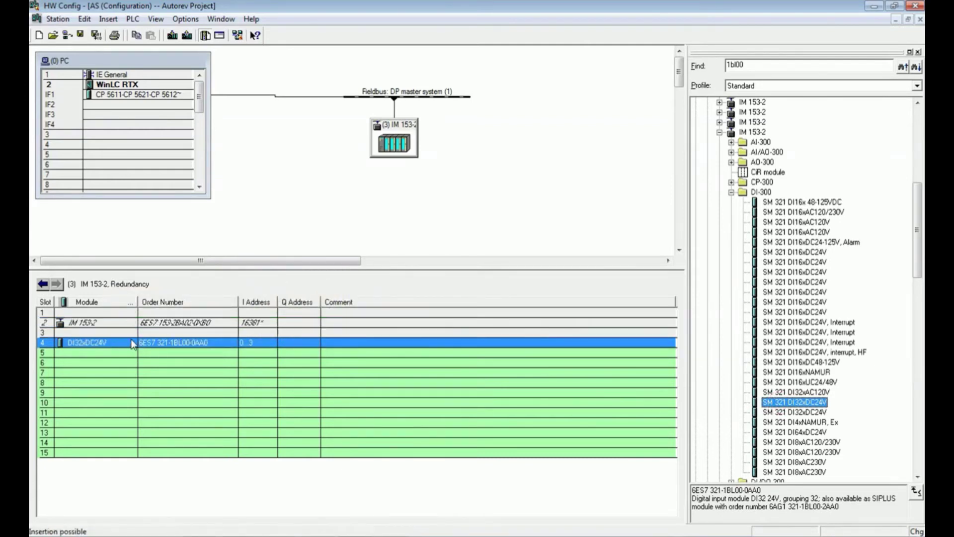
Copy the DI32xDC24V module from slot 4 into slot 5, following the module picture.
{"action": "left_click", "coordinate": [389, 531]}
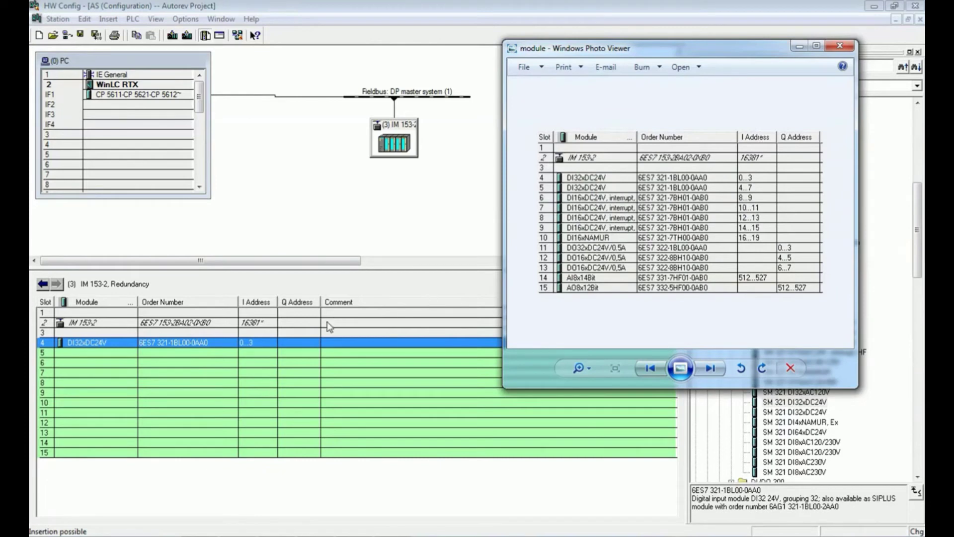
{"action": "left_click", "coordinate": [93, 345]}
{"action": "key", "text": "ctrl+c"}
{"action": "left_click", "coordinate": [88, 350]}
{"action": "key", "text": "ctrl+v"}
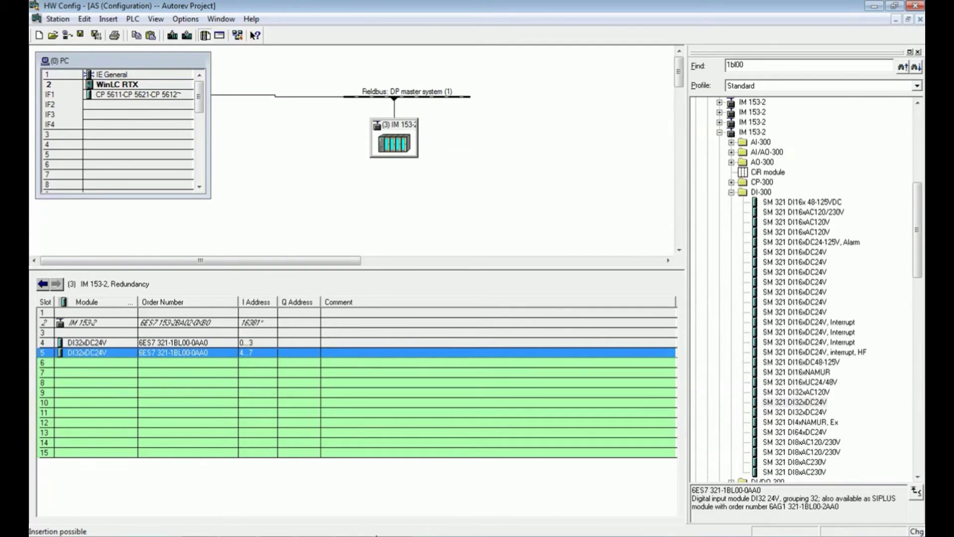
Check the module picture, search the catalog for 7bh01 and insert the DI16xDC24V, Interrupt module, 6ES7 321-7BH01-0AB0, into slot 6.
{"action": "left_click", "coordinate": [377, 534]}
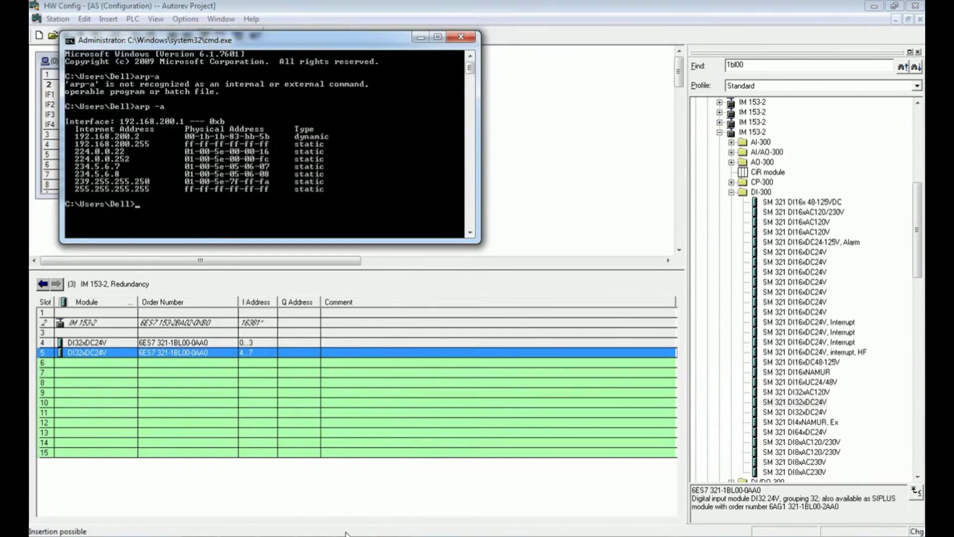
{"action": "left_click", "coordinate": [353, 535]}
{"action": "left_click", "coordinate": [421, 37]}
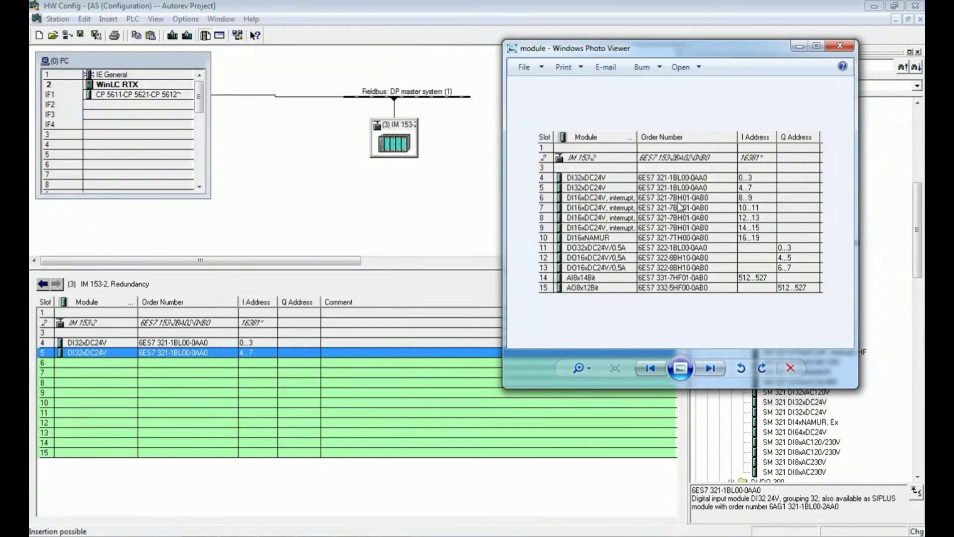
{"action": "left_click", "coordinate": [798, 46]}
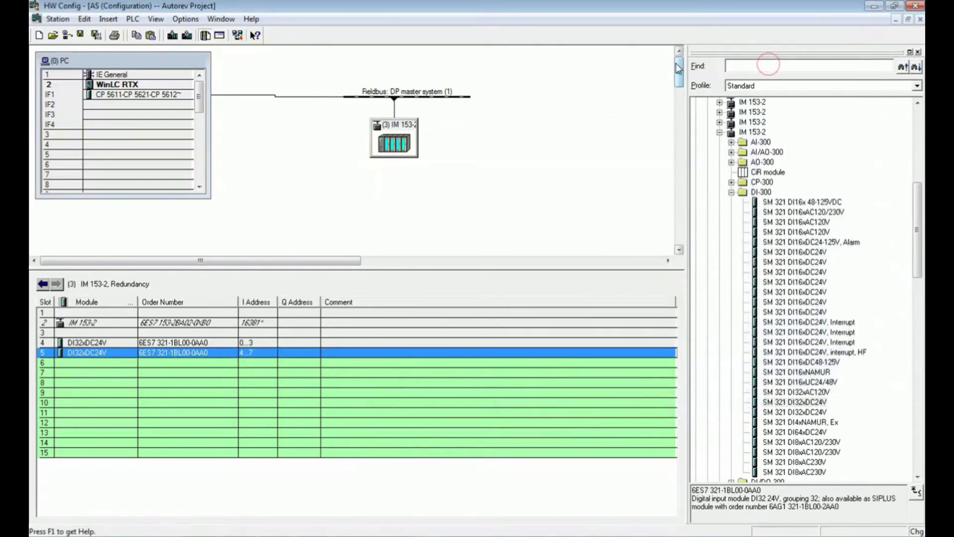
{"action": "type", "text": "7bh"}
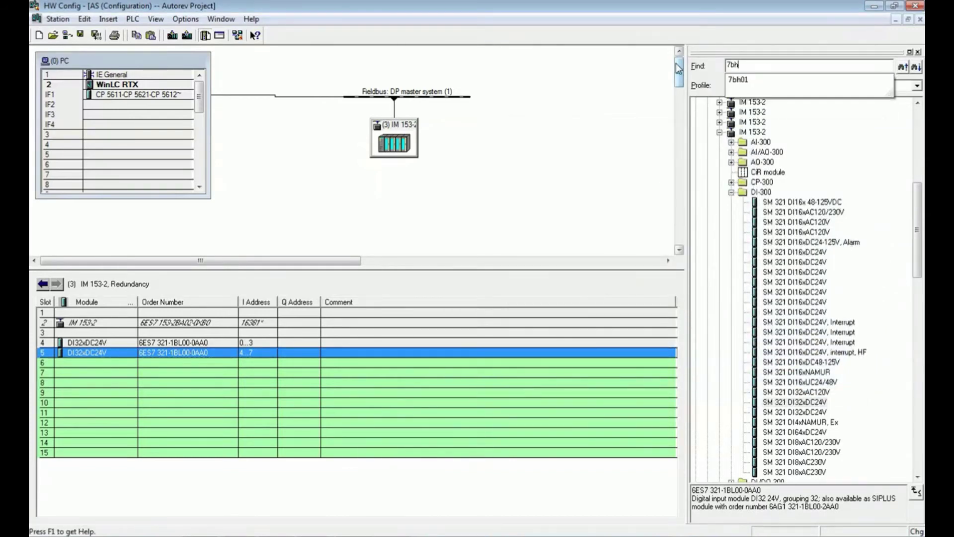
{"action": "left_click", "coordinate": [750, 80]}
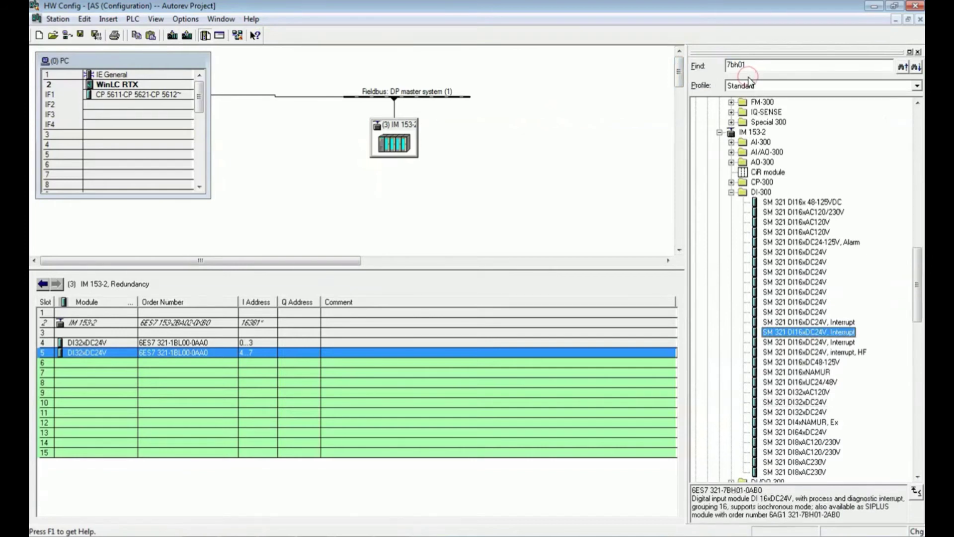
{"action": "left_click_drag", "start_coordinate": [804, 334], "coordinate": [124, 365]}
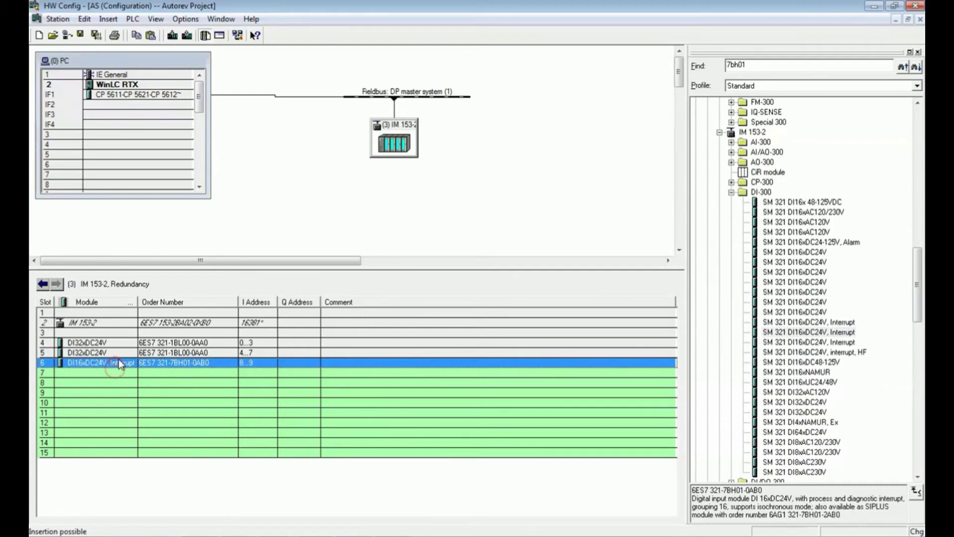
Add copies of the DI16xDC24V, Interrupt module, 6ES7 321-7BH01-0AB0, to slots 7, 8 and 9.
{"action": "left_click", "coordinate": [116, 374]}
{"action": "key", "text": "ctrl+v"}
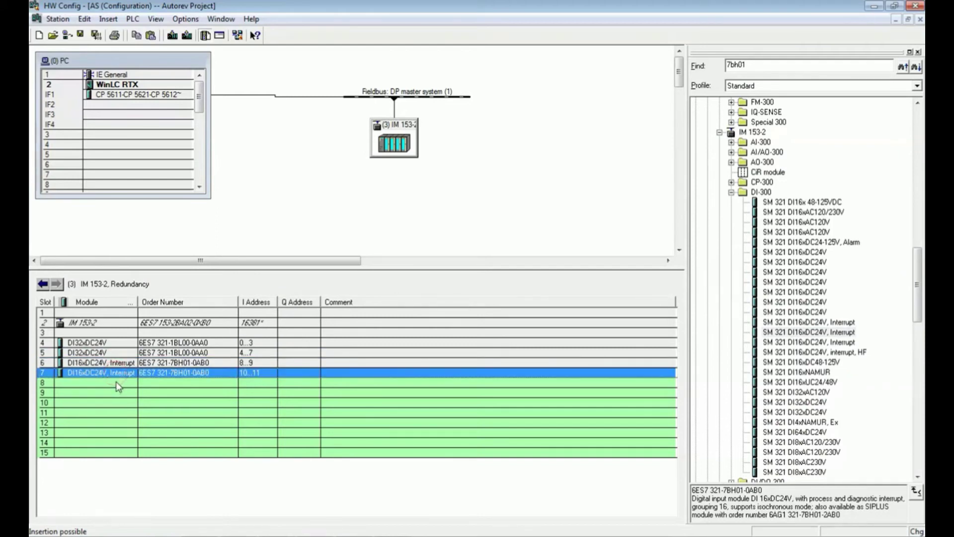
{"action": "left_click", "coordinate": [115, 380]}
{"action": "key", "text": "ctrl+v"}
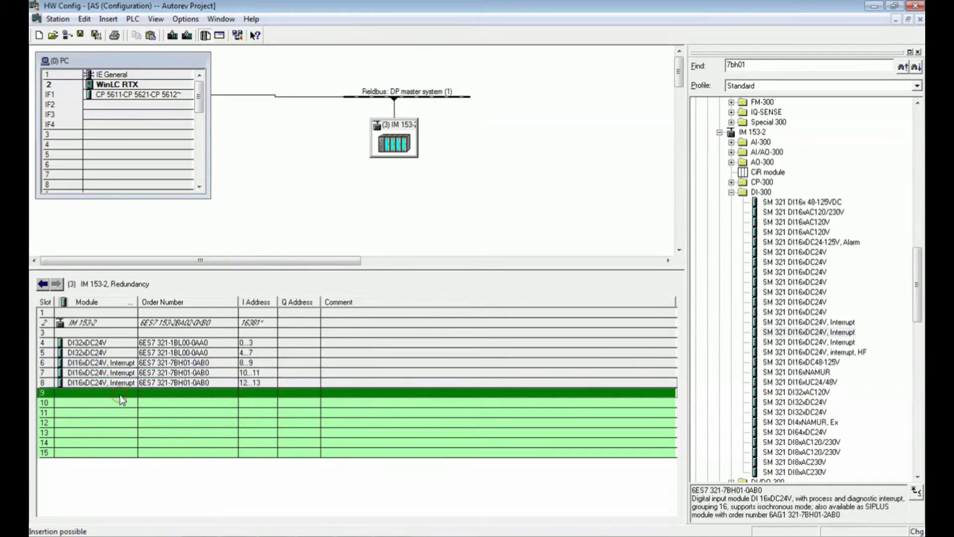
{"action": "key", "text": "ctrl+v"}
{"action": "left_click", "coordinate": [350, 534]}
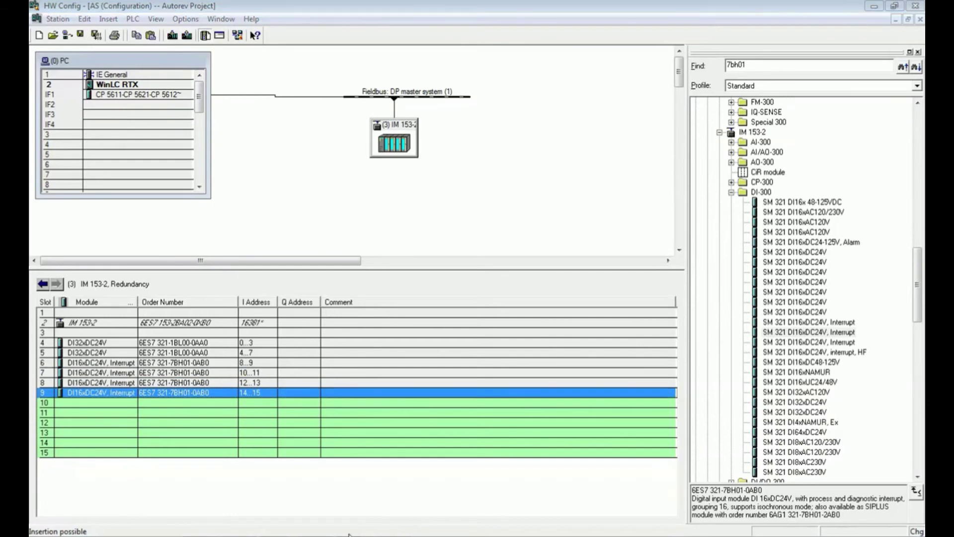
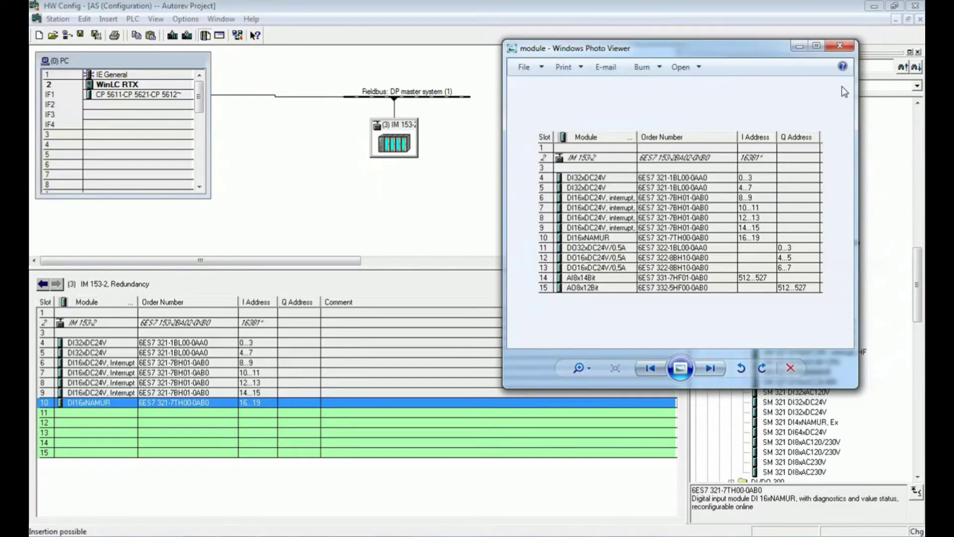
Collapse the DI-300 catalog folder, expand DO-300 and look up the slot 11 module's order number in the module picture.
{"action": "left_click", "coordinate": [799, 47]}
{"action": "left_click", "coordinate": [731, 192]}
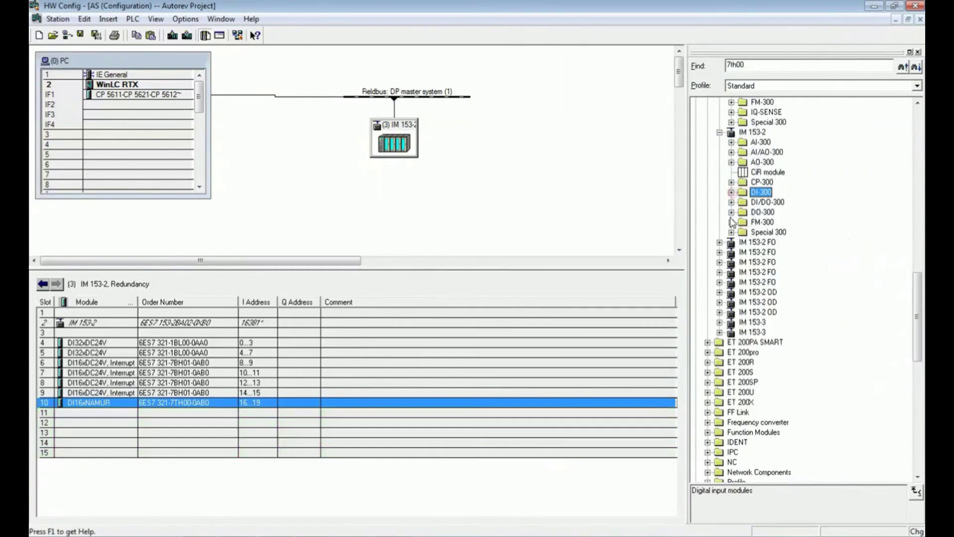
{"action": "left_click", "coordinate": [731, 212]}
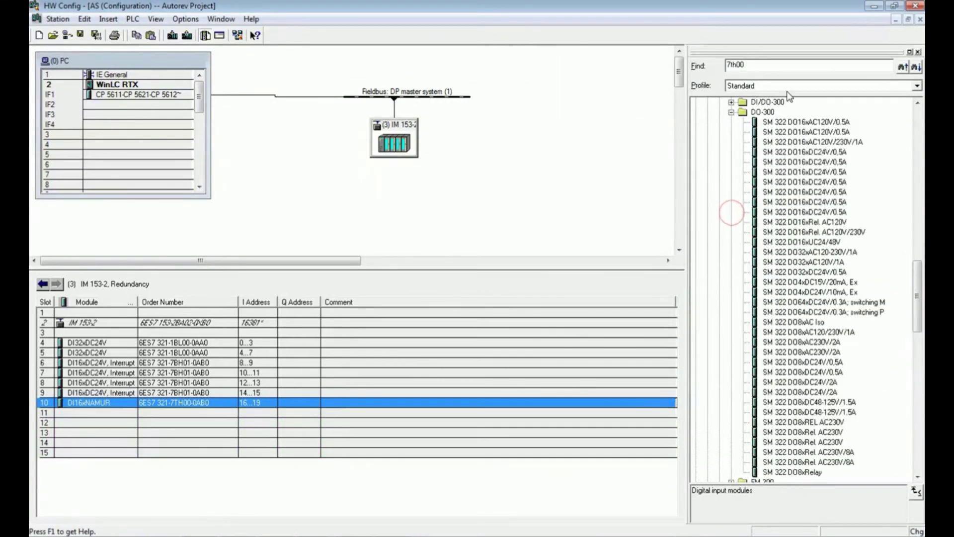
{"action": "key", "text": "alt+Tab"}
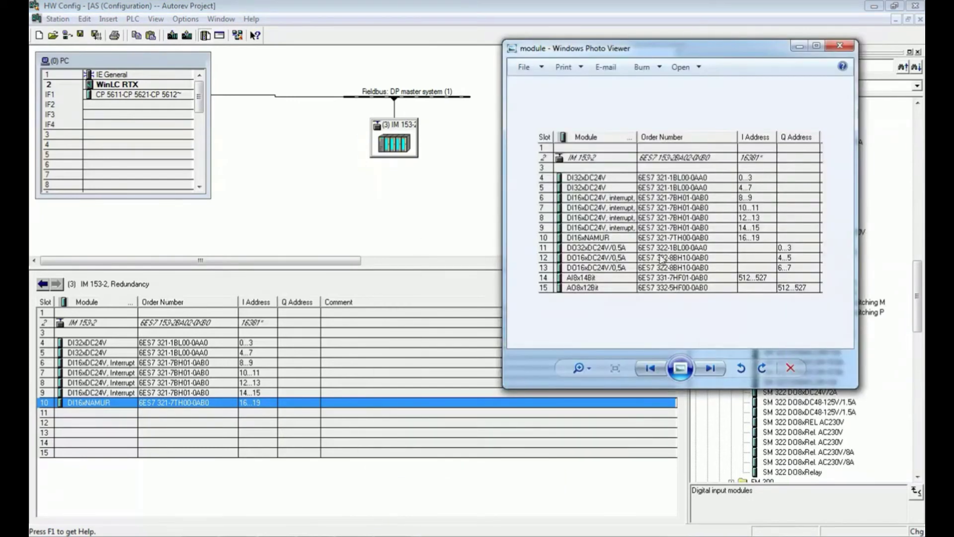
{"action": "left_click", "coordinate": [800, 45]}
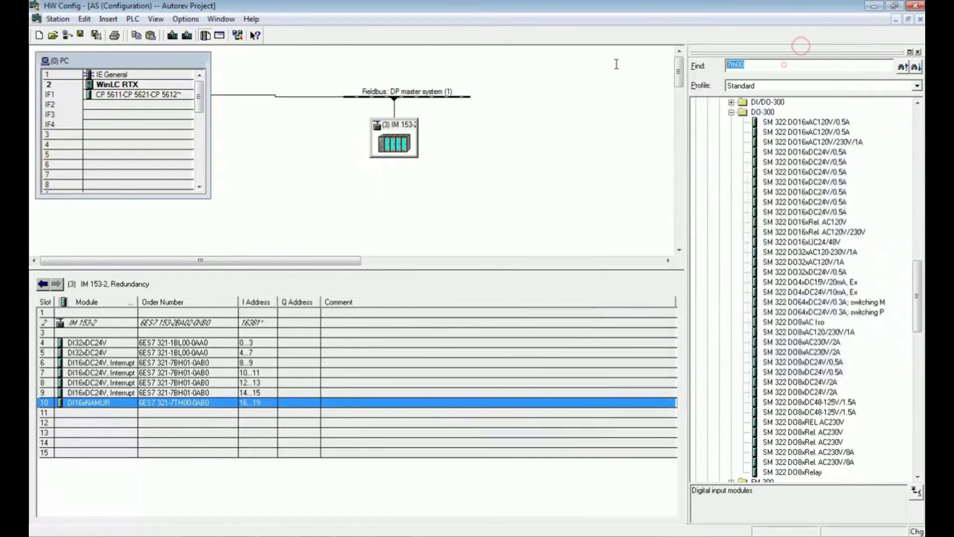
Search the catalog for 1bl00 until SM 322 DO32xDC24V/0.5A, 6ES7 322-1BL00-0AA0, is found and insert it into slot 11.
{"action": "type", "text": "1bl0"}
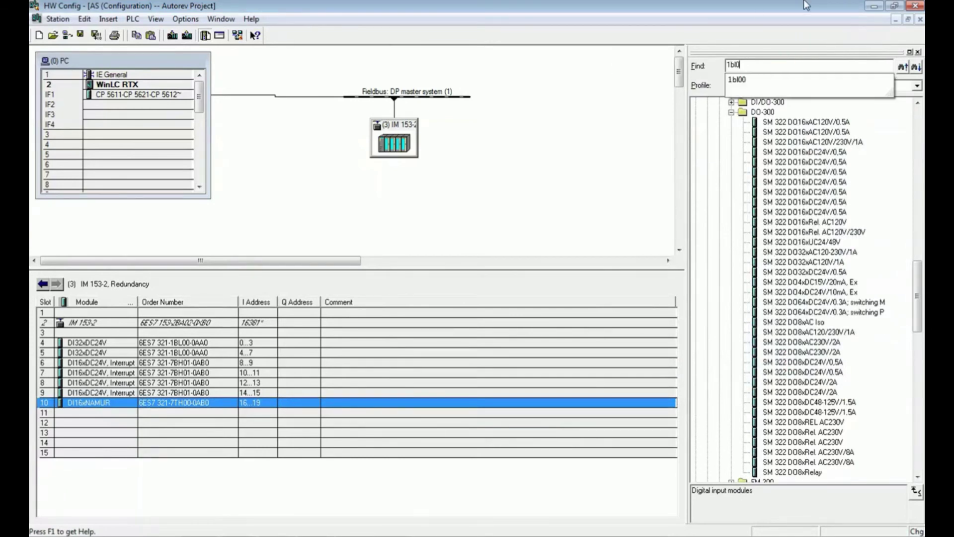
{"action": "left_click", "coordinate": [783, 80]}
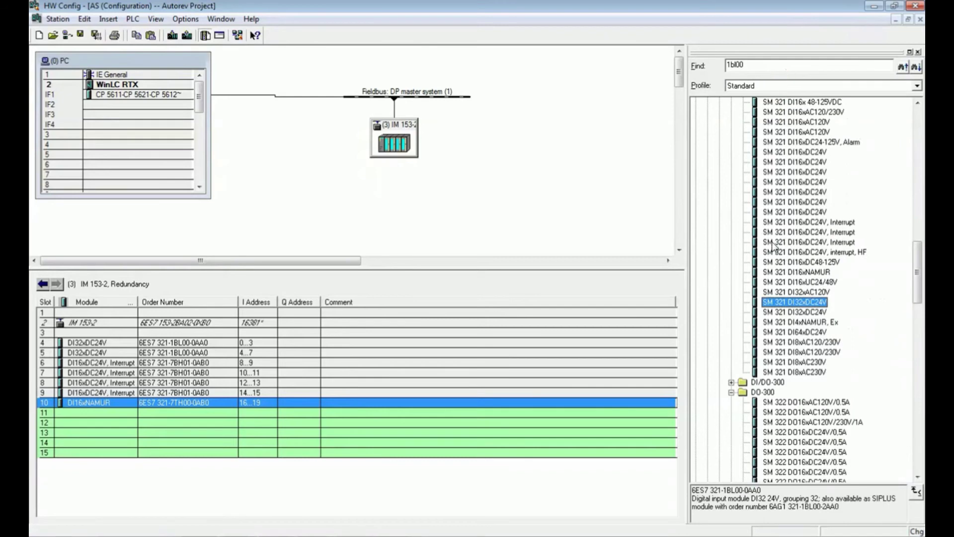
{"action": "mouse_move", "coordinate": [802, 306]}
{"action": "left_mouse_down"}
{"action": "mouse_move", "coordinate": [327, 312]}
{"action": "mouse_move", "coordinate": [156, 426]}
{"action": "mouse_move", "coordinate": [441, 350]}
{"action": "mouse_move", "coordinate": [735, 329]}
{"action": "mouse_move", "coordinate": [794, 306]}
{"action": "left_mouse_up"}
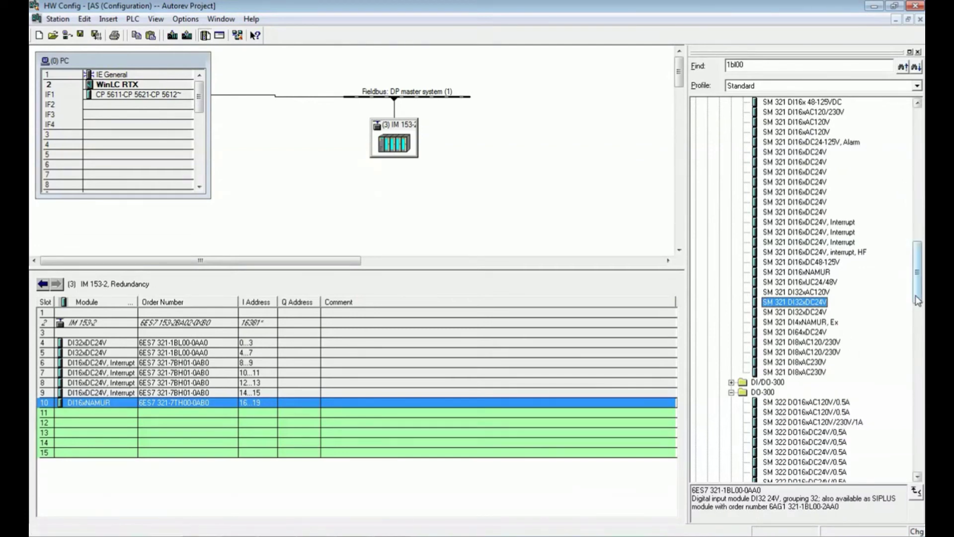
{"action": "scroll", "coordinate": [796, 384], "scroll_direction": "down", "scroll_amount": 4}
{"action": "left_click", "coordinate": [698, 63]}
{"action": "key", "text": "Return"}
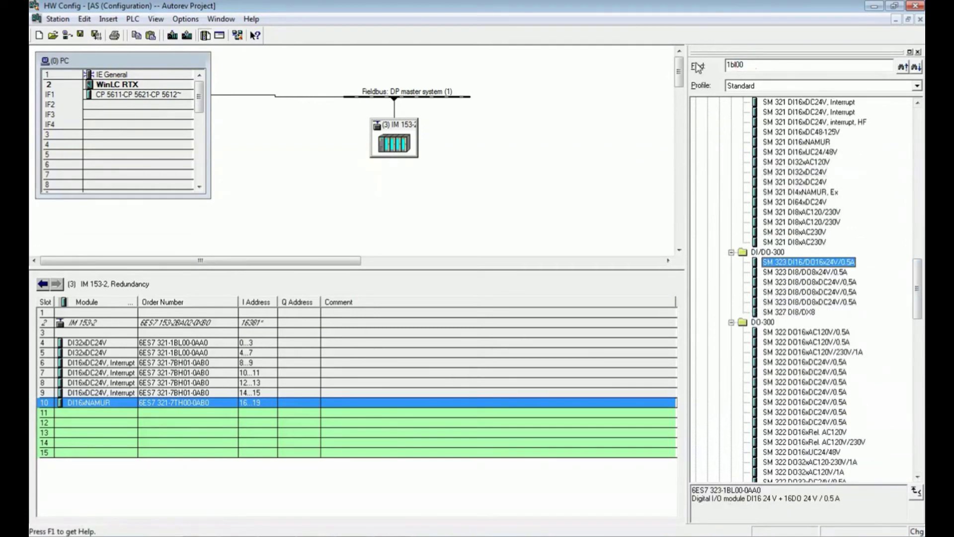
{"action": "left_click", "coordinate": [710, 66]}
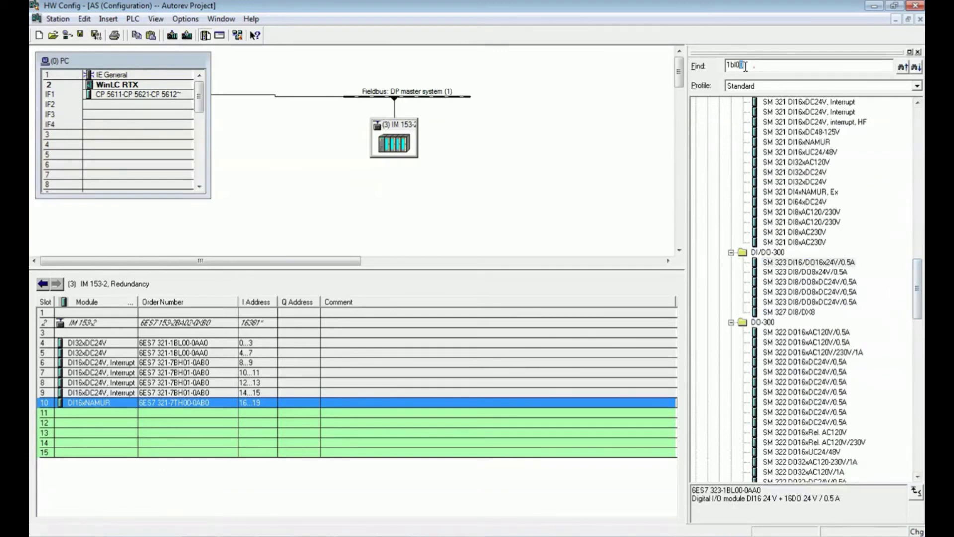
{"action": "key", "text": "Return"}
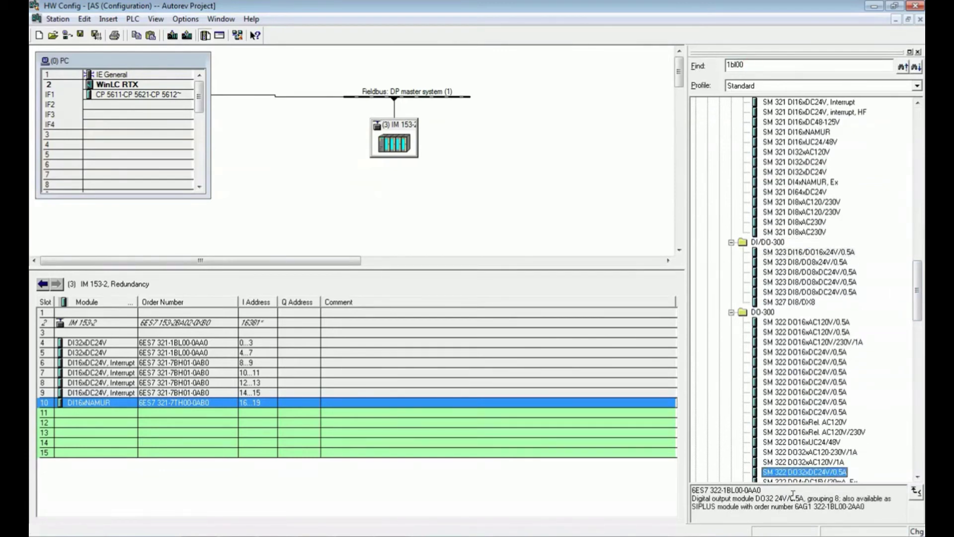
{"action": "left_click_drag", "start_coordinate": [918, 309], "coordinate": [919, 346]}
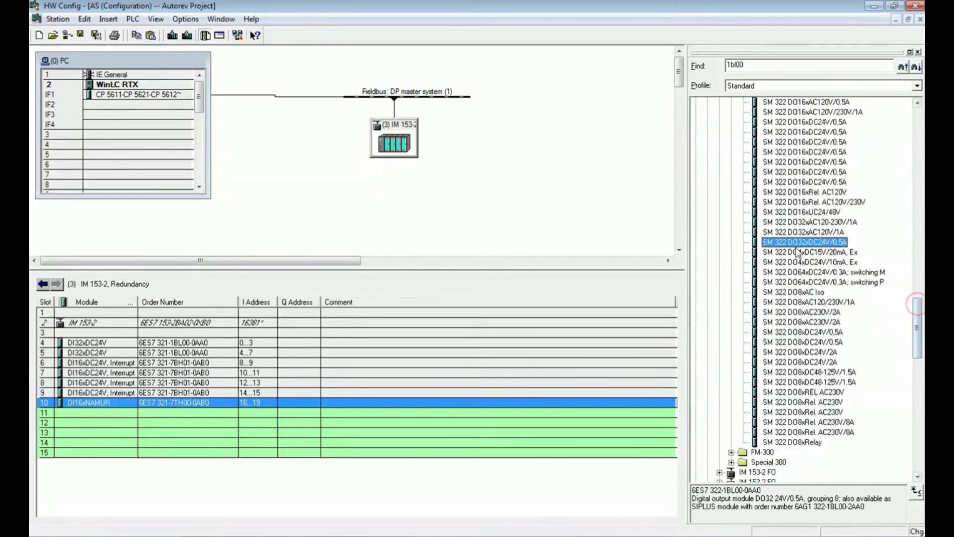
{"action": "left_click_drag", "start_coordinate": [795, 243], "coordinate": [129, 411]}
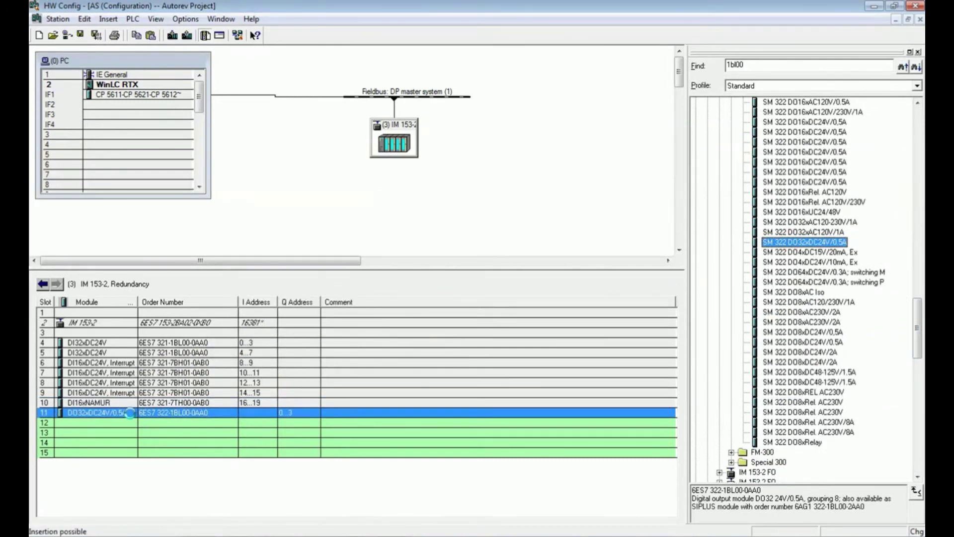
Check the module picture, search the catalog for 8bh10 and insert the SM 322 DO16xDC24V/0.5A, 6ES7 322-8BH10-0AB0, into slot 12.
{"action": "key", "text": "alt+Tab"}
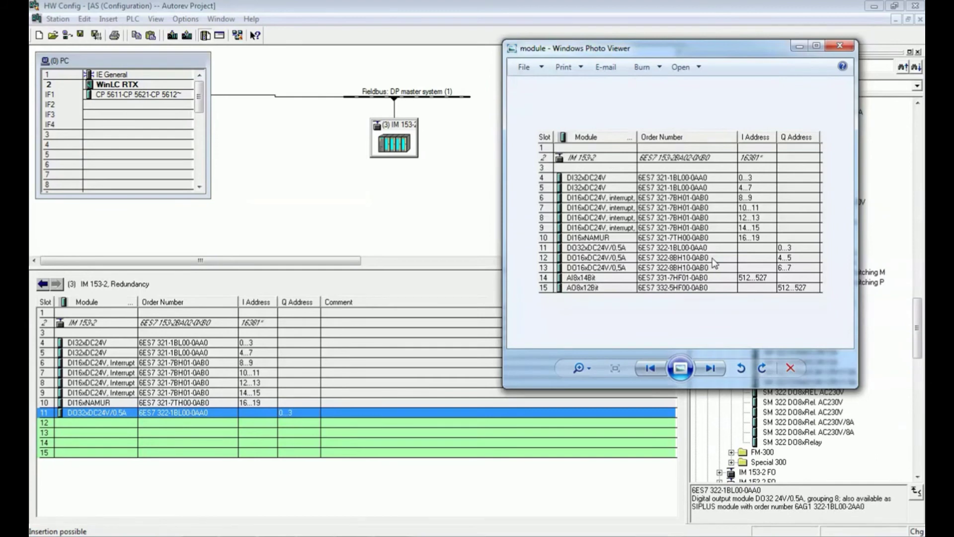
{"action": "left_click", "coordinate": [800, 47]}
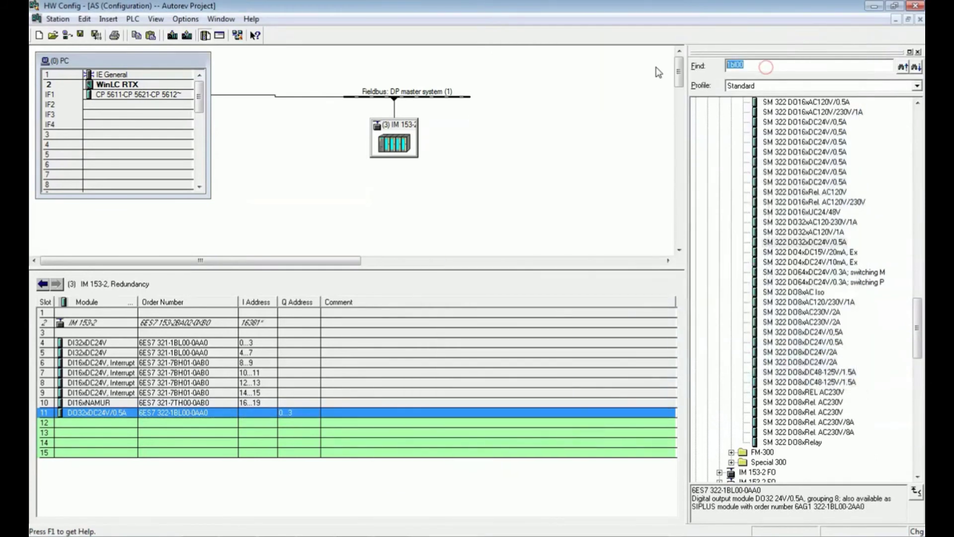
{"action": "type", "text": "8b"}
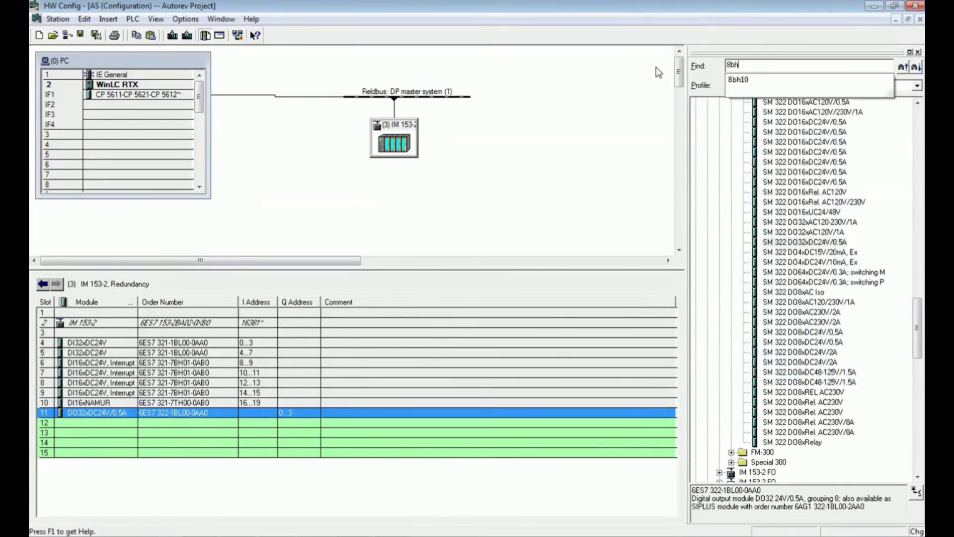
{"action": "type", "text": "h"}
{"action": "left_click", "coordinate": [753, 79]}
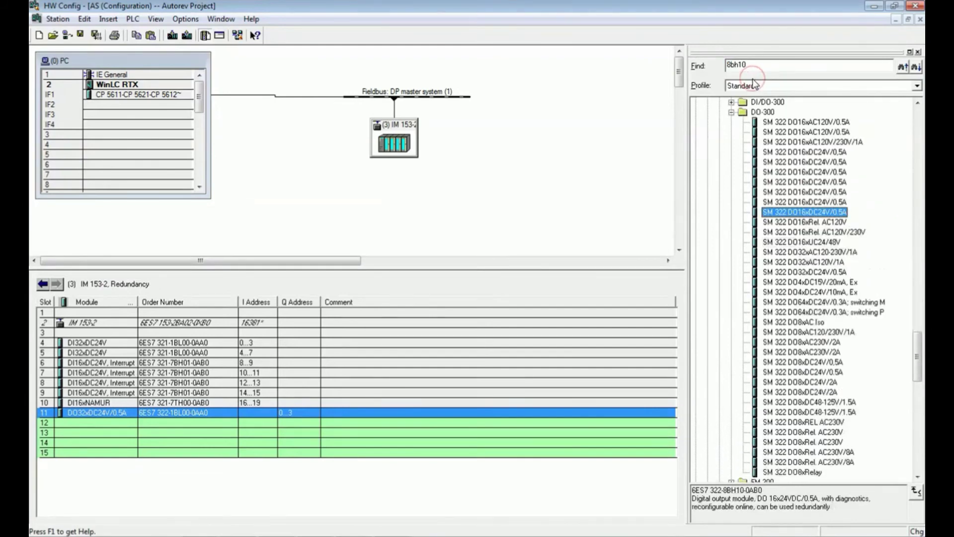
{"action": "left_click_drag", "start_coordinate": [804, 211], "coordinate": [118, 423]}
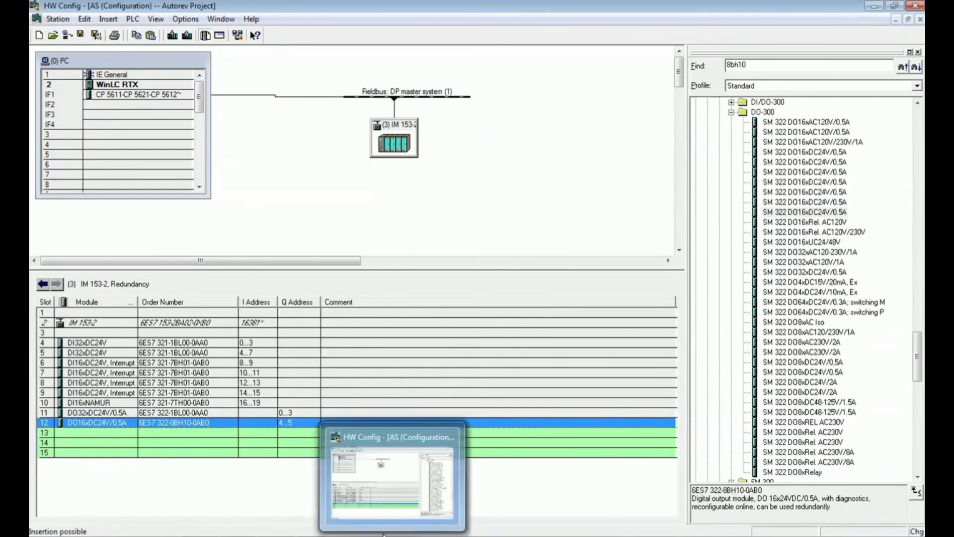
Copy the DO16xDC24V/0.5A module from slot 12 into slot 13, following the module picture.
{"action": "left_click", "coordinate": [317, 535]}
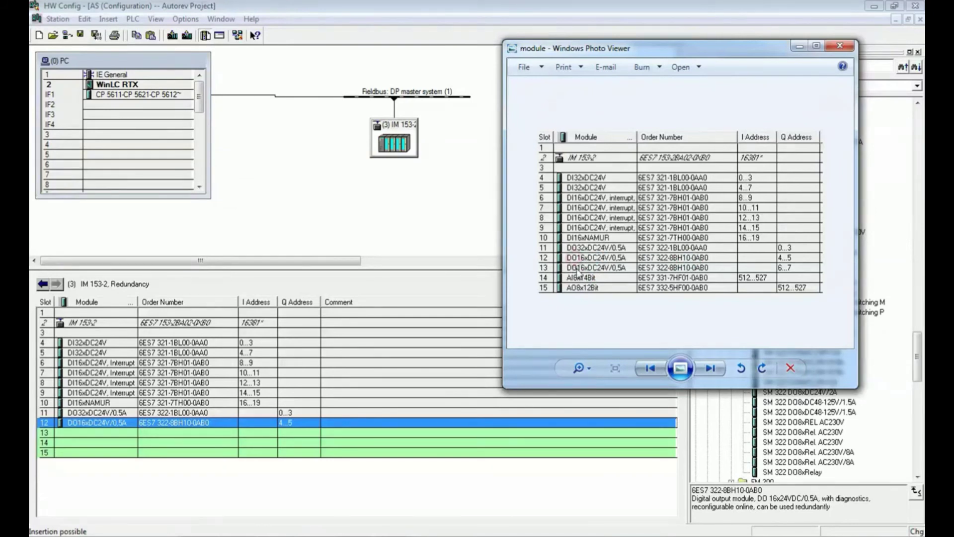
{"action": "left_click", "coordinate": [233, 422]}
{"action": "left_click", "coordinate": [106, 434]}
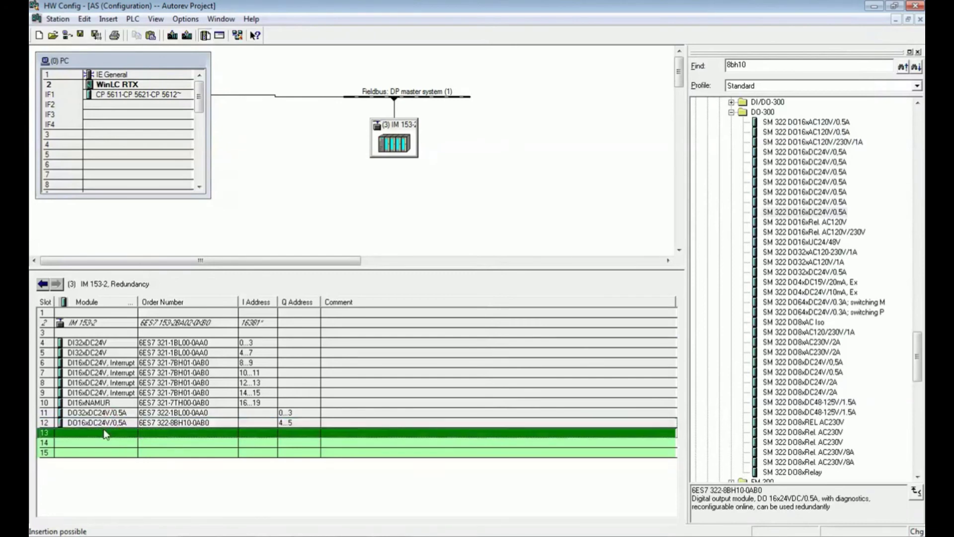
{"action": "key", "text": "ctrl+v"}
Check the module picture, search the catalog for 7hf01 and insert the SM 331 AI8x14Bit, 6ES7 331-7HF01-0AB0, into slot 14.
{"action": "left_click", "coordinate": [112, 440]}
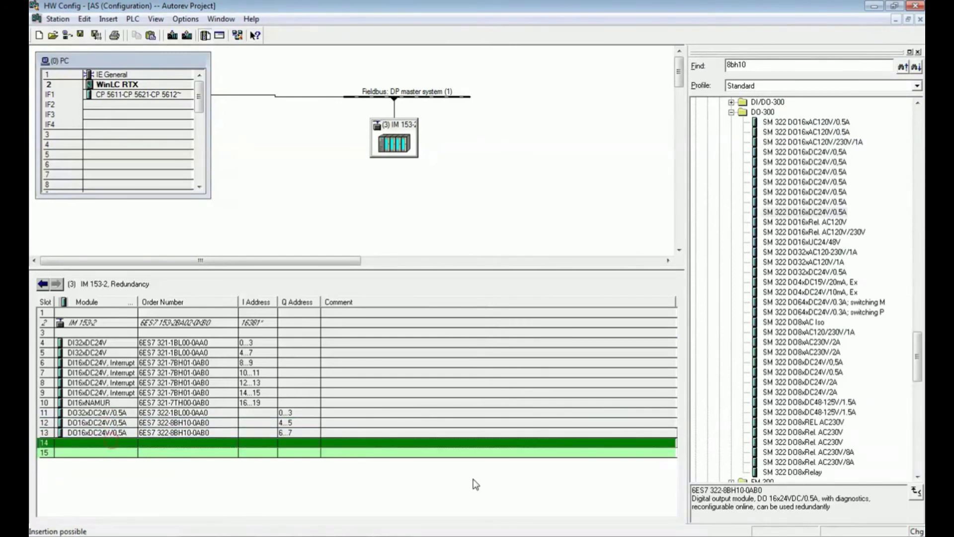
{"action": "left_click", "coordinate": [404, 527]}
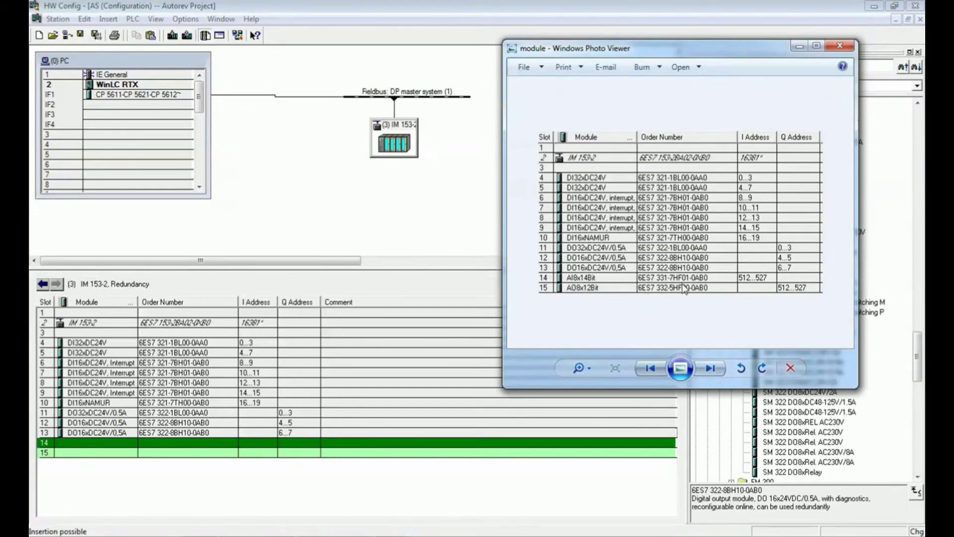
{"action": "left_click", "coordinate": [800, 49]}
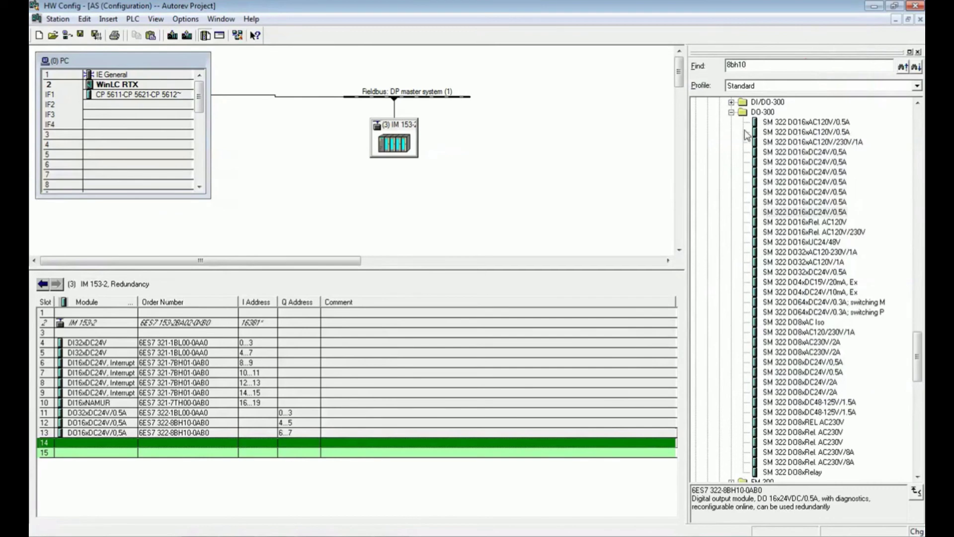
{"action": "left_click", "coordinate": [731, 112]}
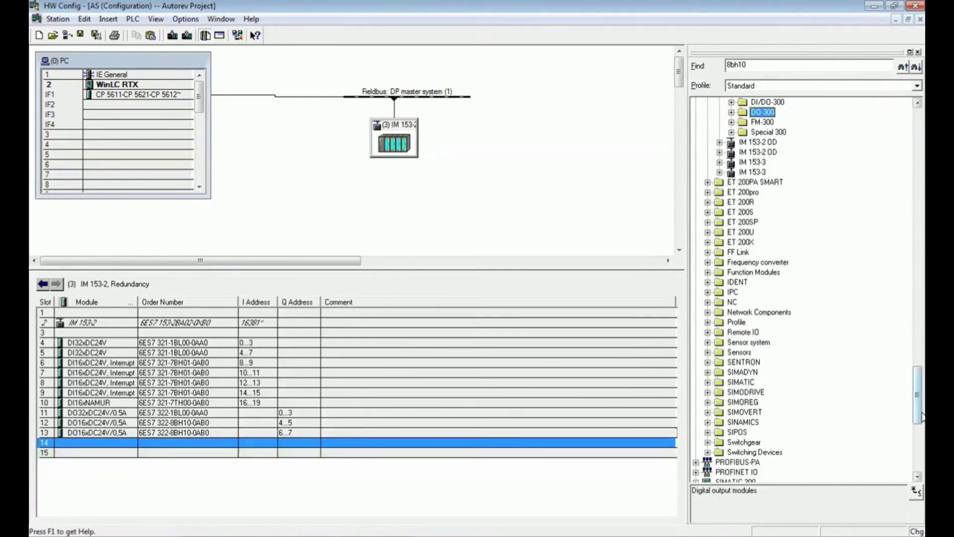
{"action": "scroll", "coordinate": [774, 251], "scroll_direction": "up", "scroll_amount": 6}
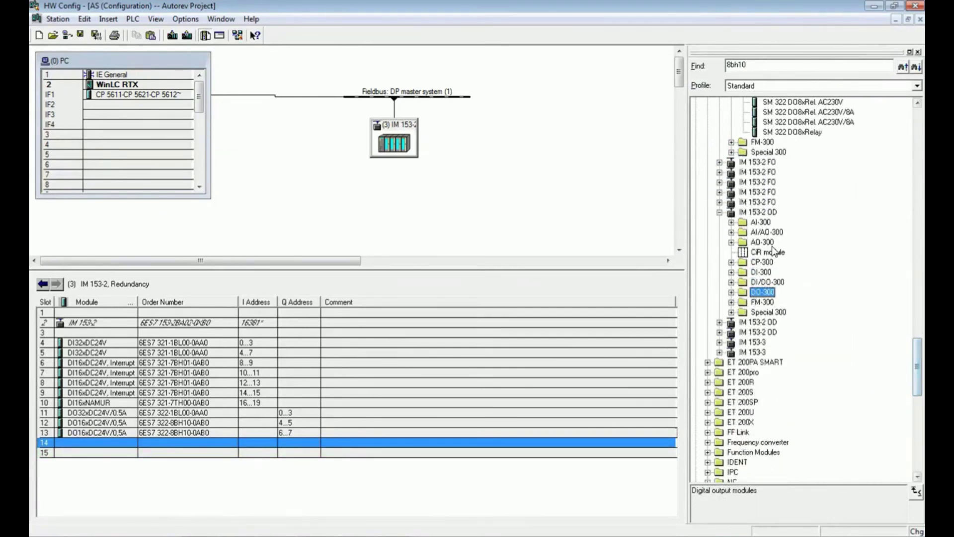
{"action": "left_click", "coordinate": [731, 221]}
{"action": "left_click", "coordinate": [757, 64]}
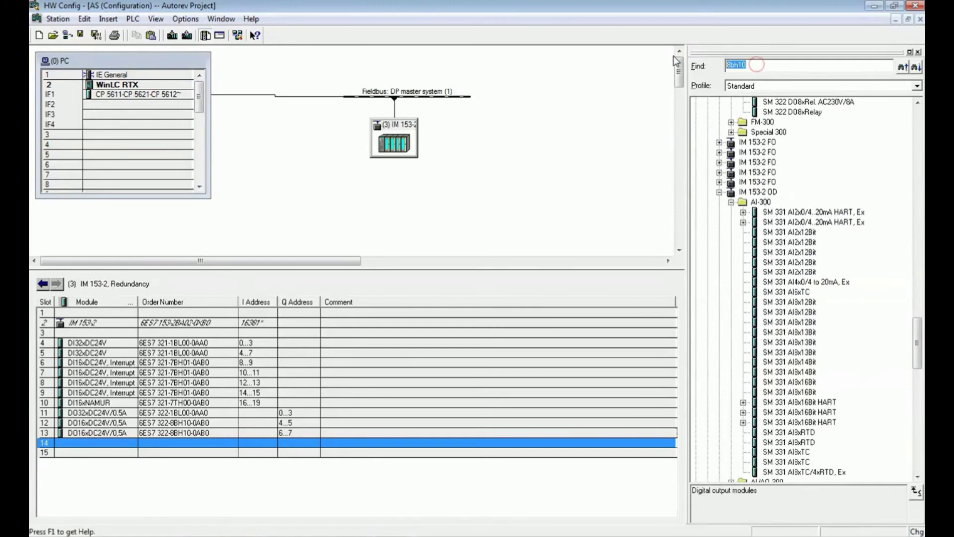
{"action": "key", "text": "BackSpace"}
{"action": "type", "text": "7"}
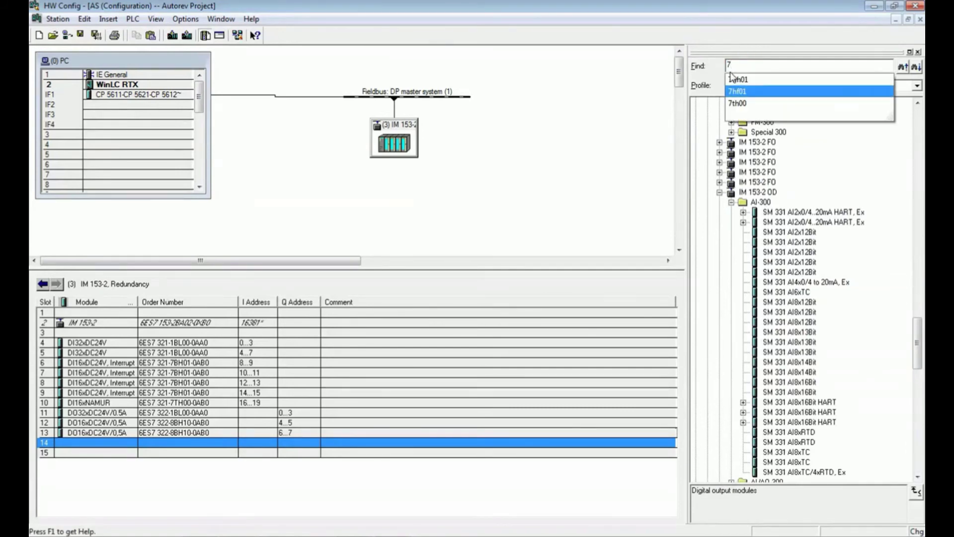
{"action": "left_click", "coordinate": [753, 91]}
{"action": "key", "text": "Return"}
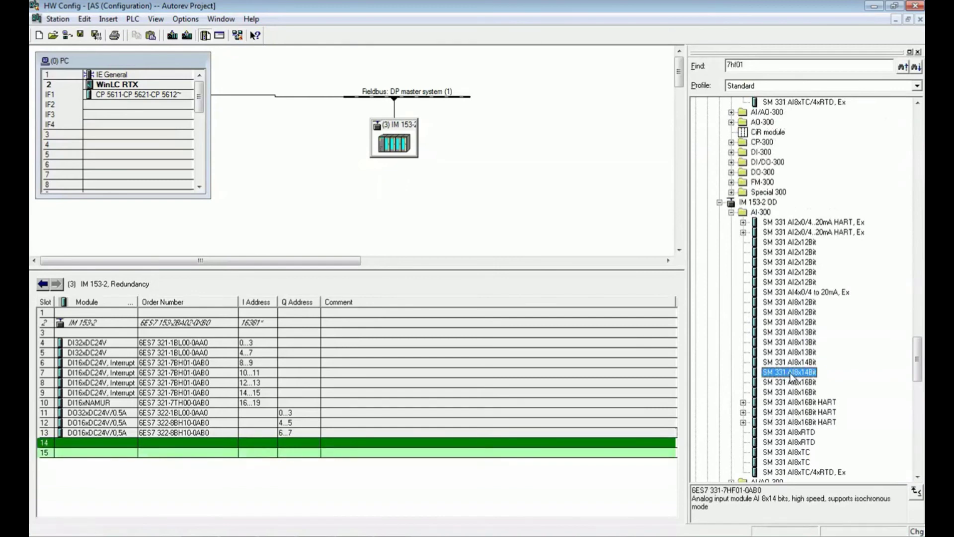
{"action": "left_click_drag", "start_coordinate": [796, 373], "coordinate": [111, 441]}
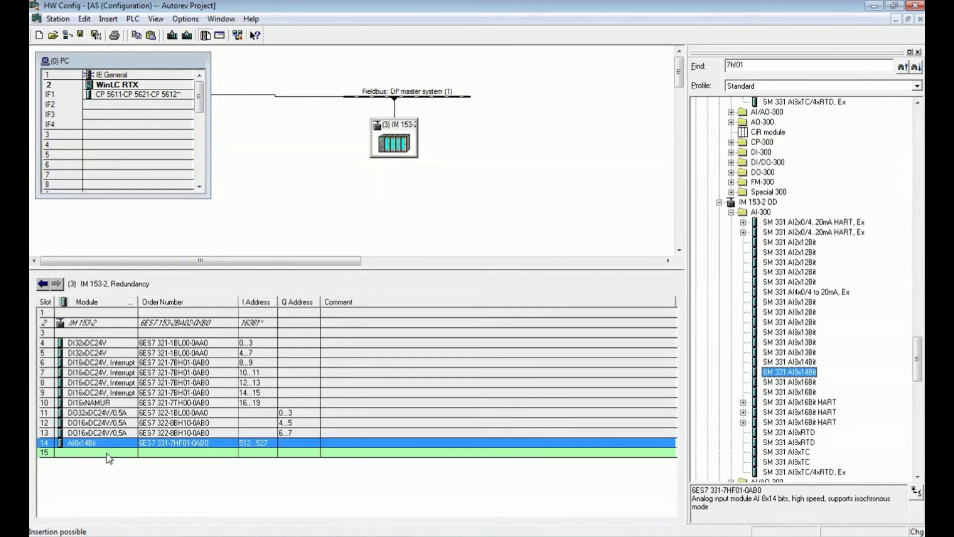
Check the module picture, search the catalog for 5hf00 and insert the SM 332 AO8x12Bit, 6ES7 332-5HF00-0AB0, into slot 15.
{"action": "left_click", "coordinate": [107, 453]}
{"action": "left_click", "coordinate": [732, 212]}
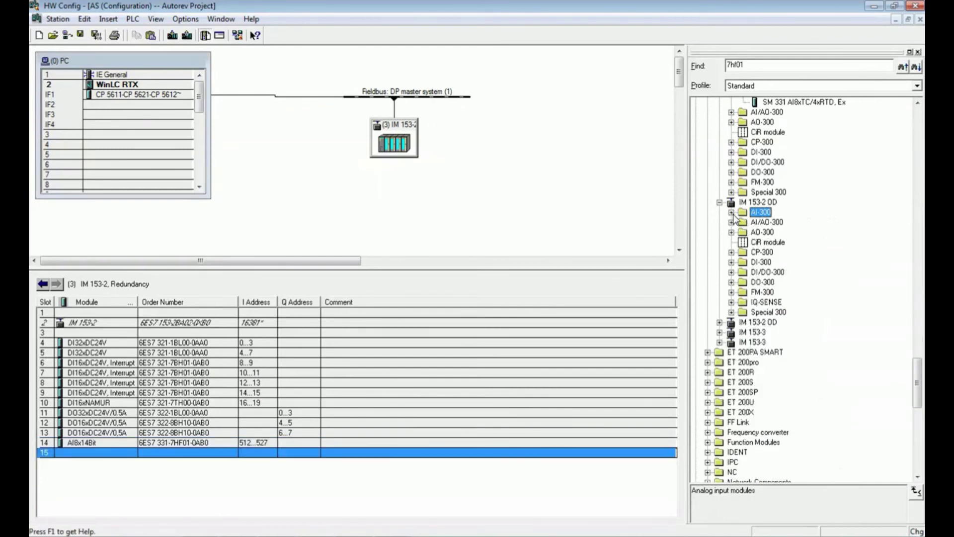
{"action": "left_click", "coordinate": [732, 232]}
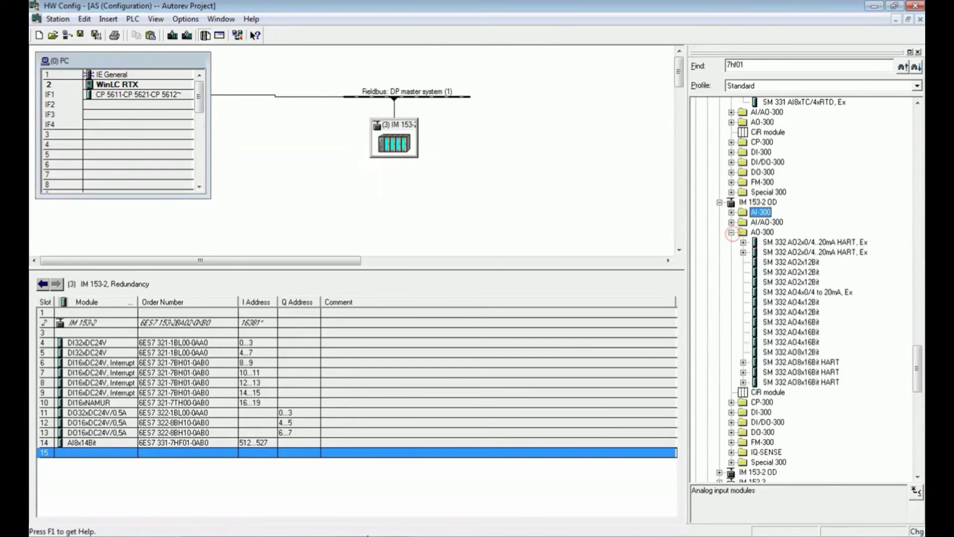
{"action": "key", "text": "alt+Tab"}
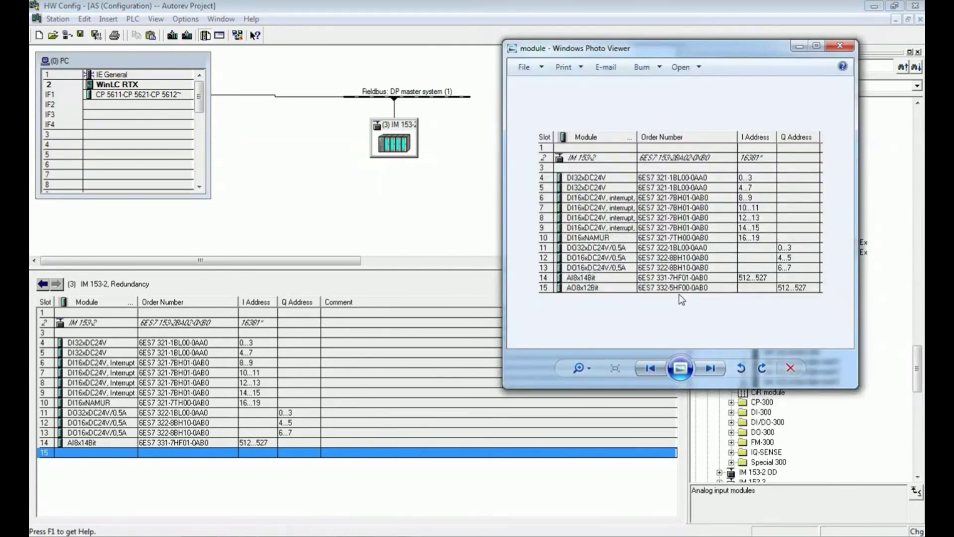
{"action": "left_click", "coordinate": [801, 46]}
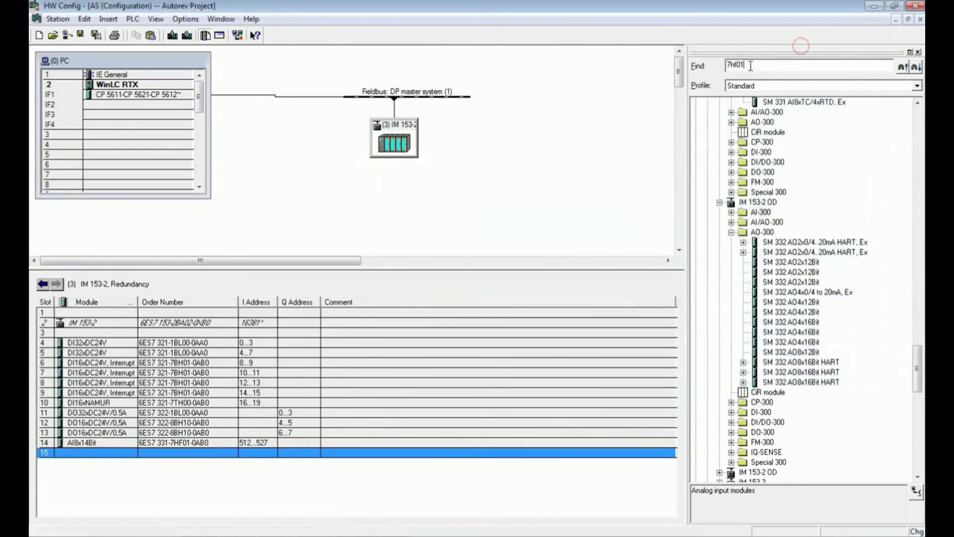
{"action": "key", "text": "BackSpace"}
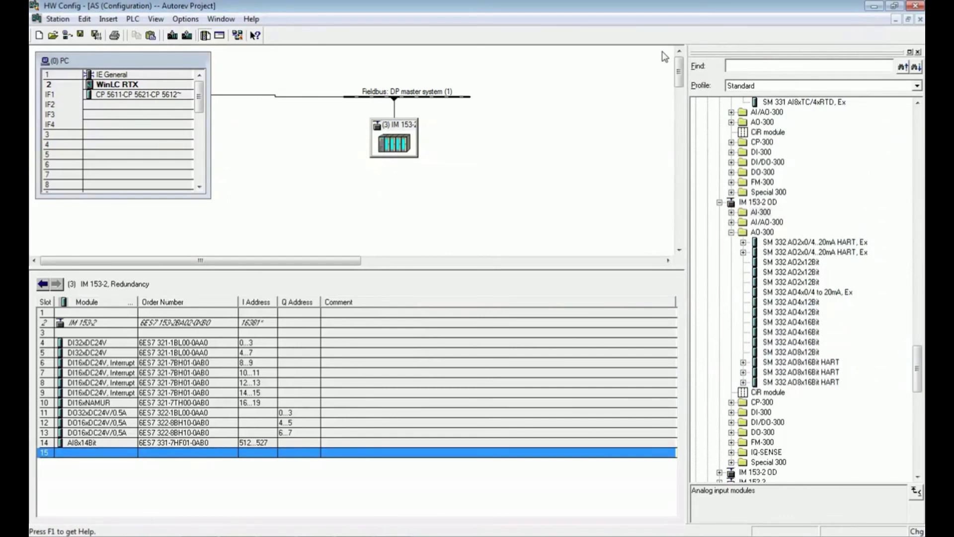
{"action": "type", "text": "5hf"}
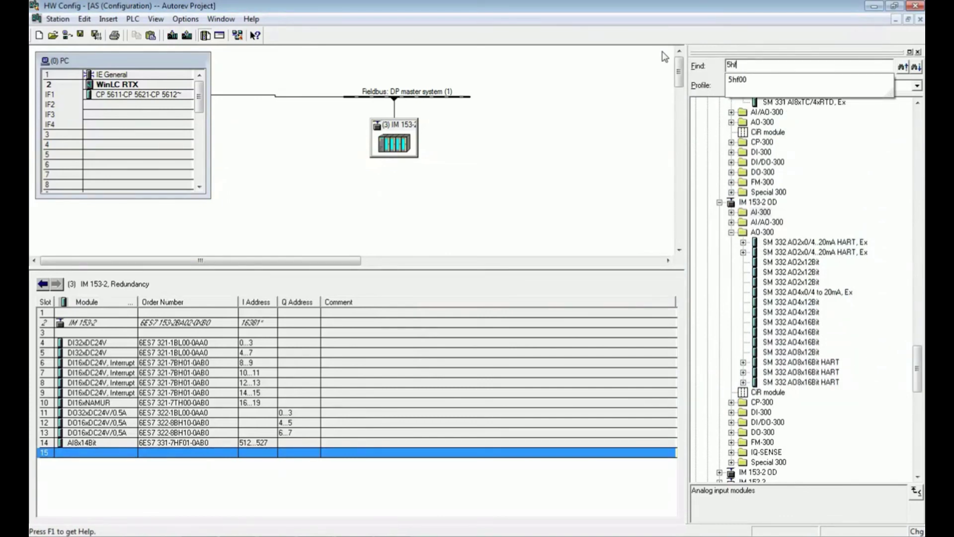
{"action": "type", "text": "00"}
{"action": "key", "text": "Return"}
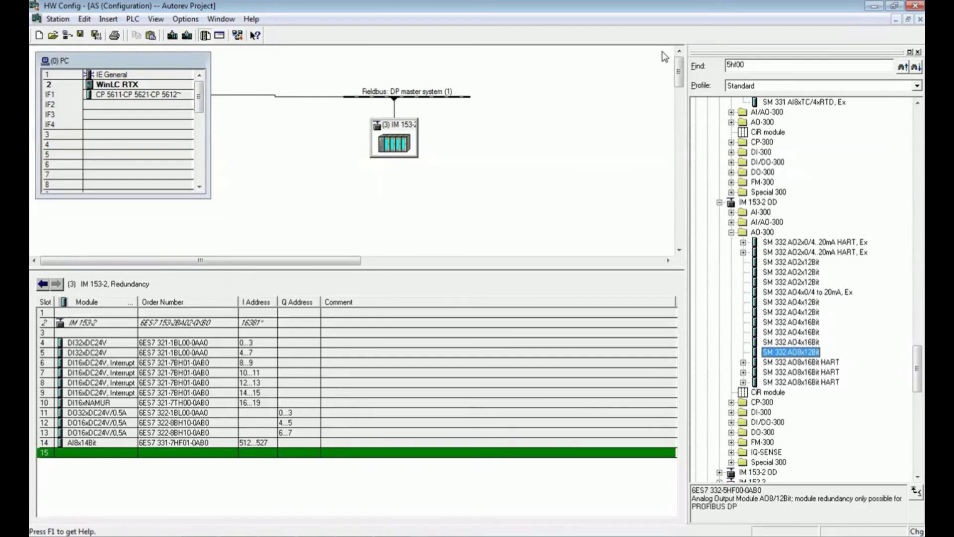
{"action": "left_click_drag", "start_coordinate": [784, 357], "coordinate": [121, 456]}
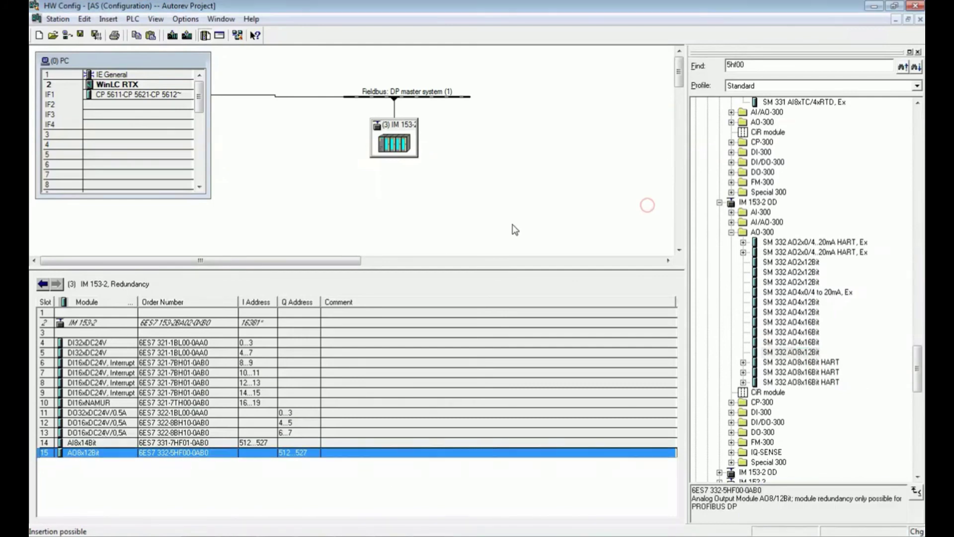
Save and compile the hardware configuration and start downloading it to IE General, WinLC RTX and Stationmanager using IP address 192.168.200.2.
{"action": "left_click_drag", "start_coordinate": [302, 273], "coordinate": [301, 319]}
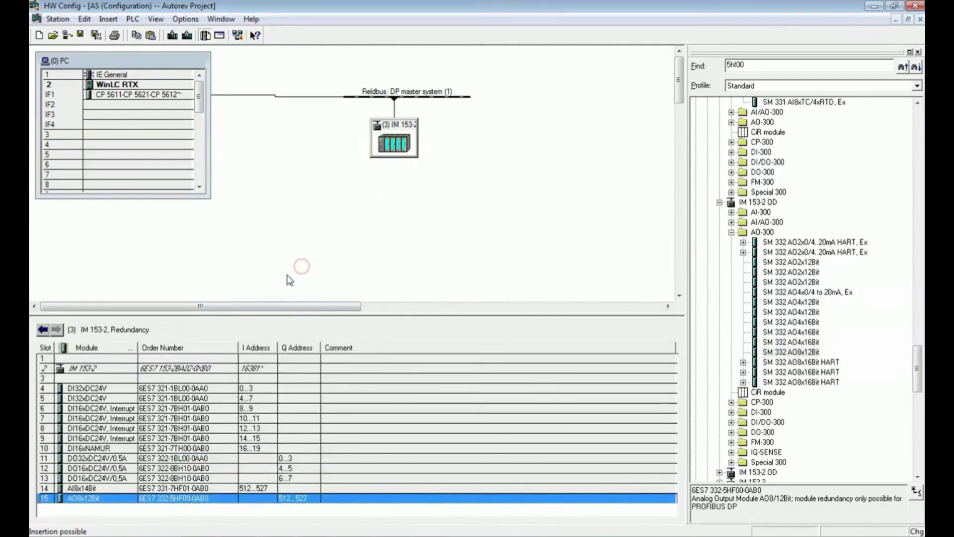
{"action": "left_click", "coordinate": [97, 35]}
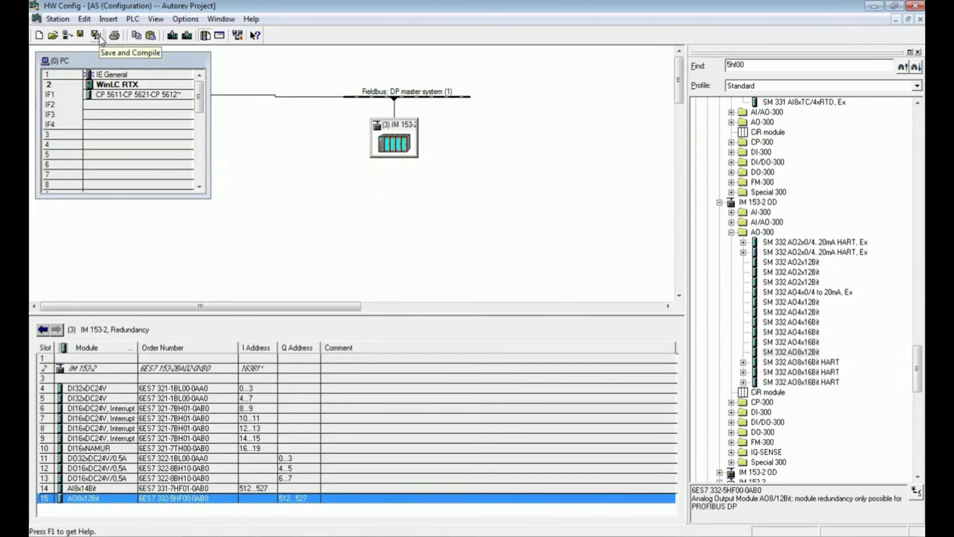
{"action": "left_click", "coordinate": [174, 37]}
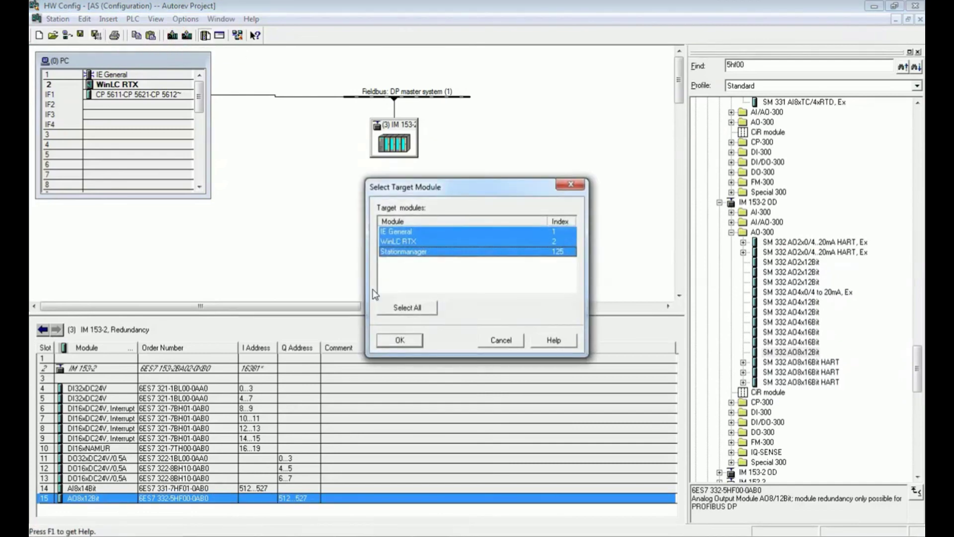
{"action": "left_click", "coordinate": [408, 343]}
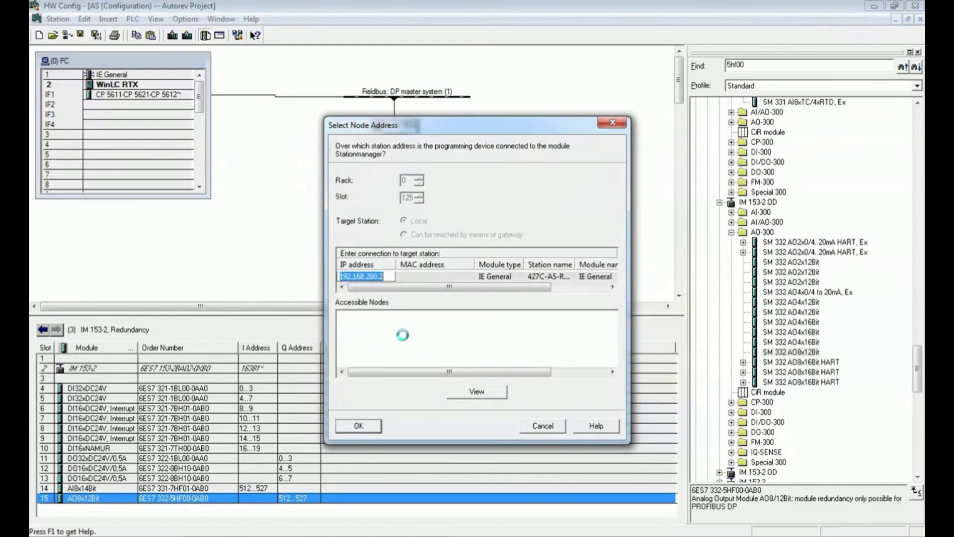
{"action": "left_click", "coordinate": [359, 427]}
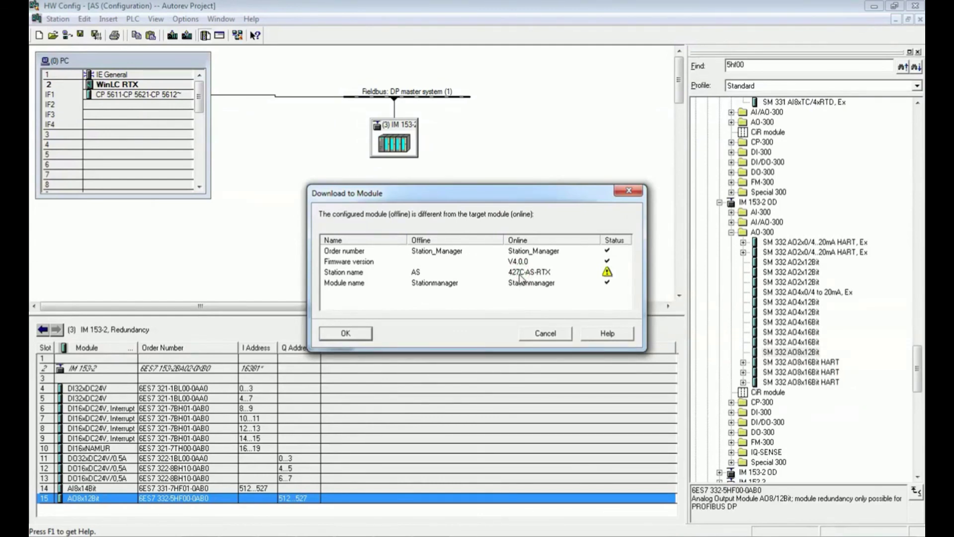
Continue the download despite the differing station name and start WinLC RTX with a complete restart.
{"action": "left_click", "coordinate": [418, 274]}
{"action": "left_click", "coordinate": [354, 332]}
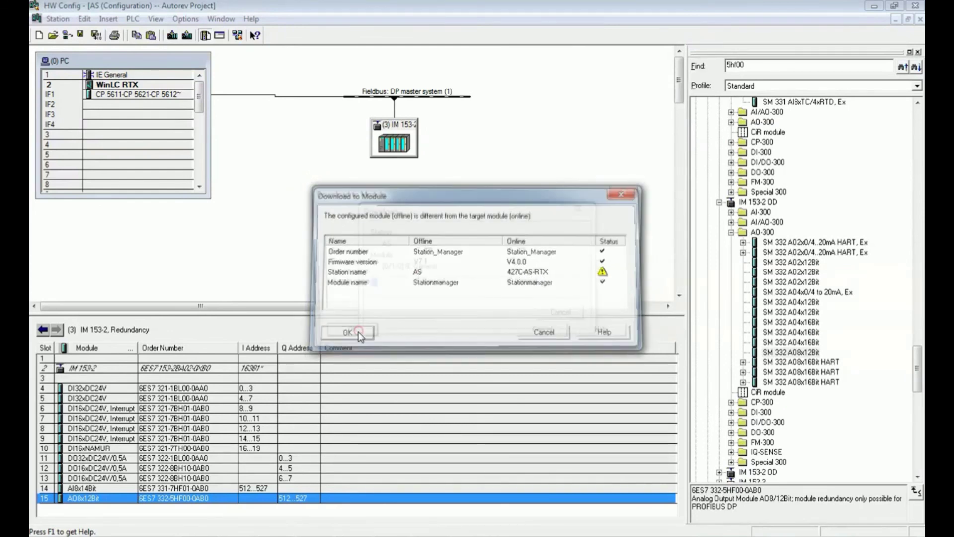
{"action": "left_click", "coordinate": [385, 335]}
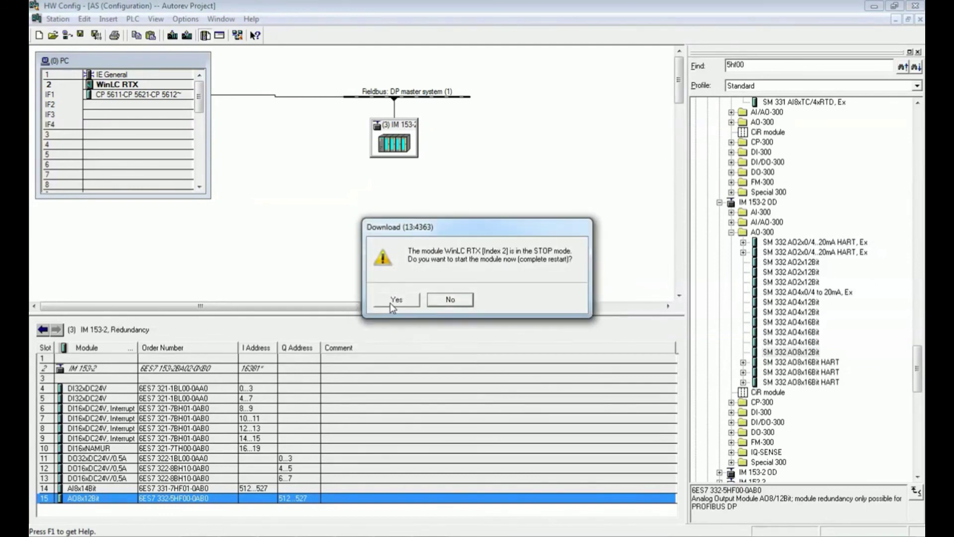
{"action": "left_click", "coordinate": [391, 303]}
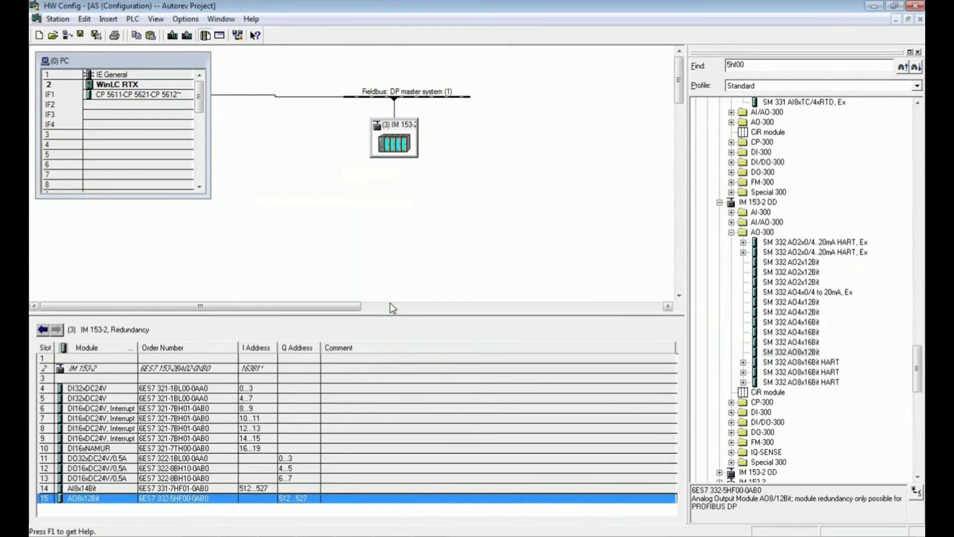